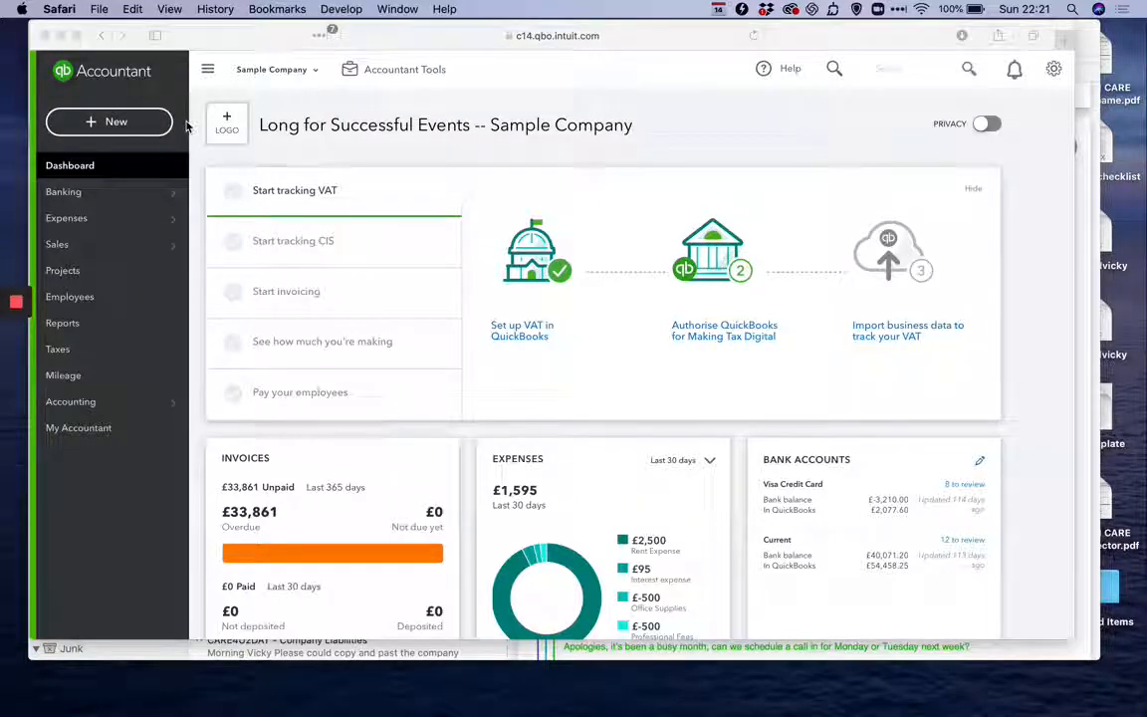
# In Pay Bills, select the £240.00 bill due 24/01/2020 and the £1,500.00 bill due 02/05/2020 for payment.
pyautogui.click(121, 123)
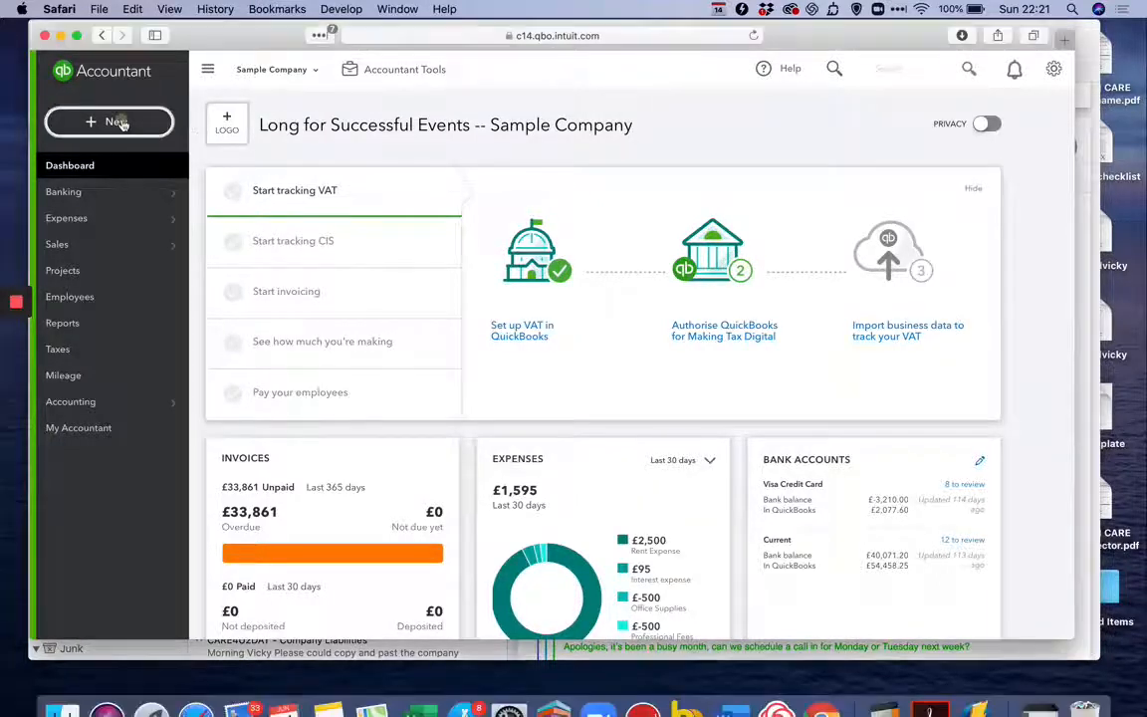
pyautogui.click(122, 123)
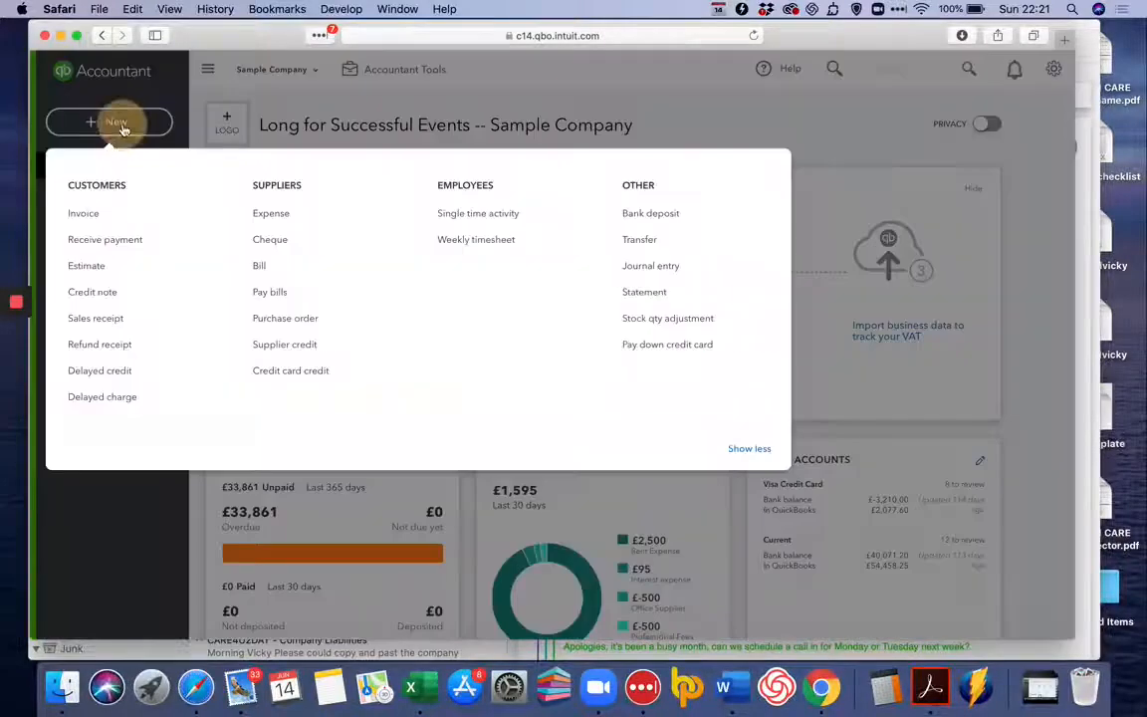
pyautogui.click(251, 299)
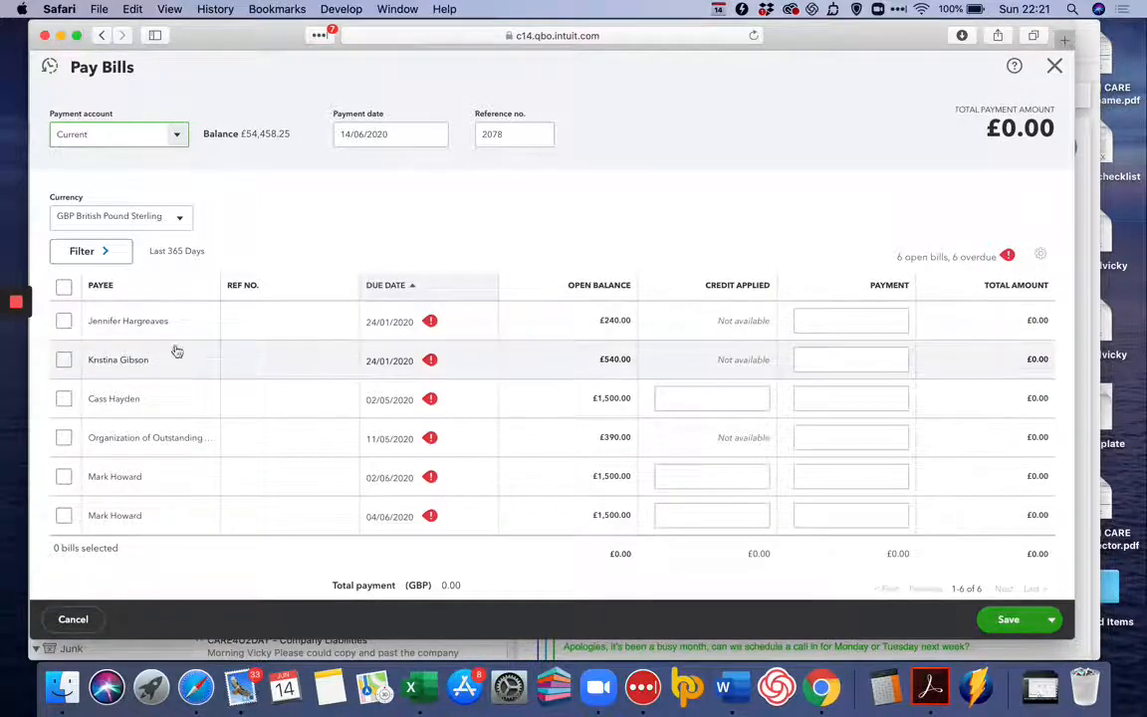
pyautogui.click(62, 322)
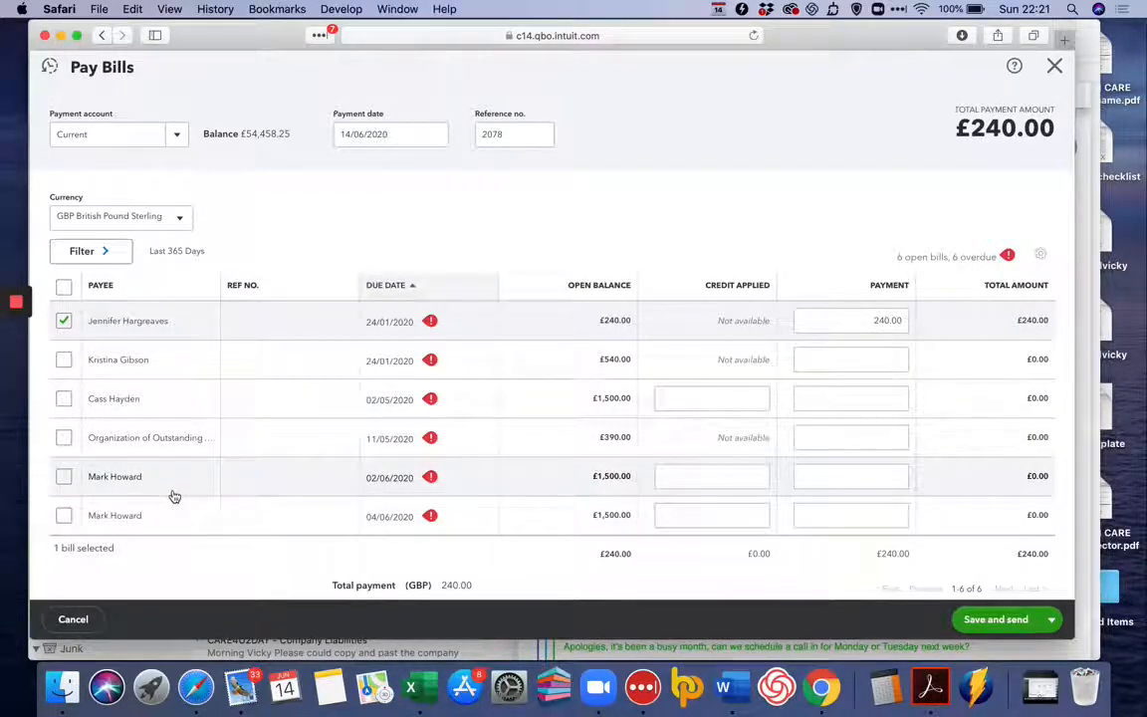
pyautogui.click(63, 400)
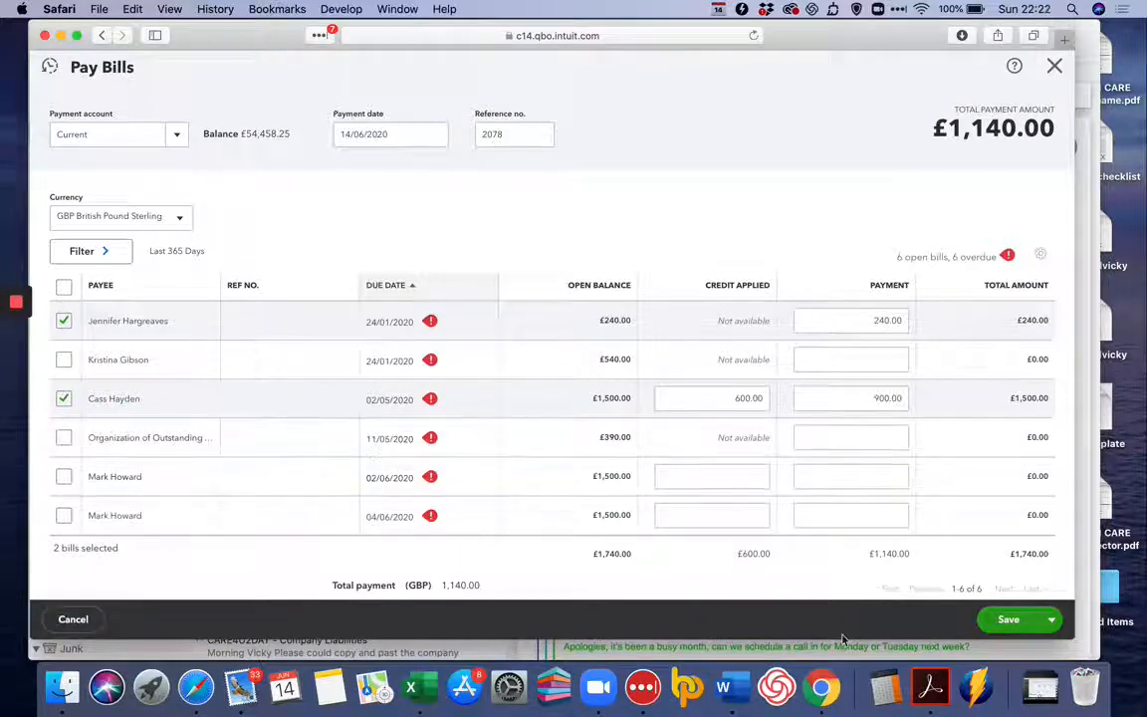
# Save and print the selected bill payments, look through the remittance advice preview, and close Pay Bills.
pyautogui.click(1050, 619)
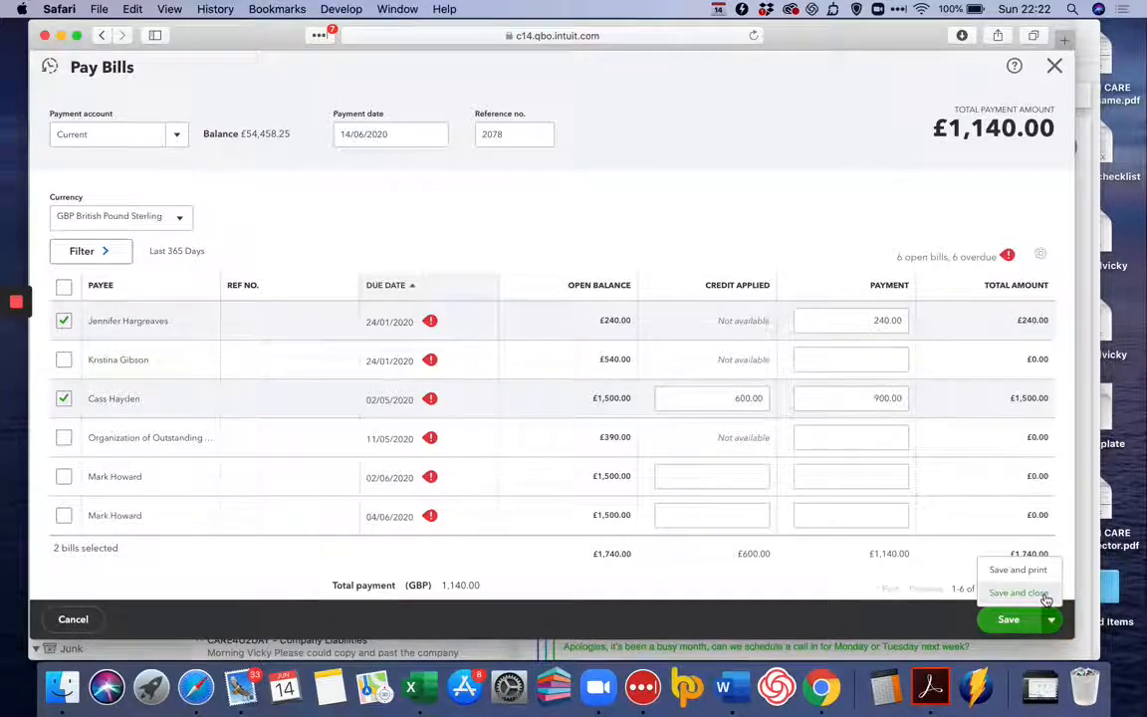
pyautogui.click(1033, 571)
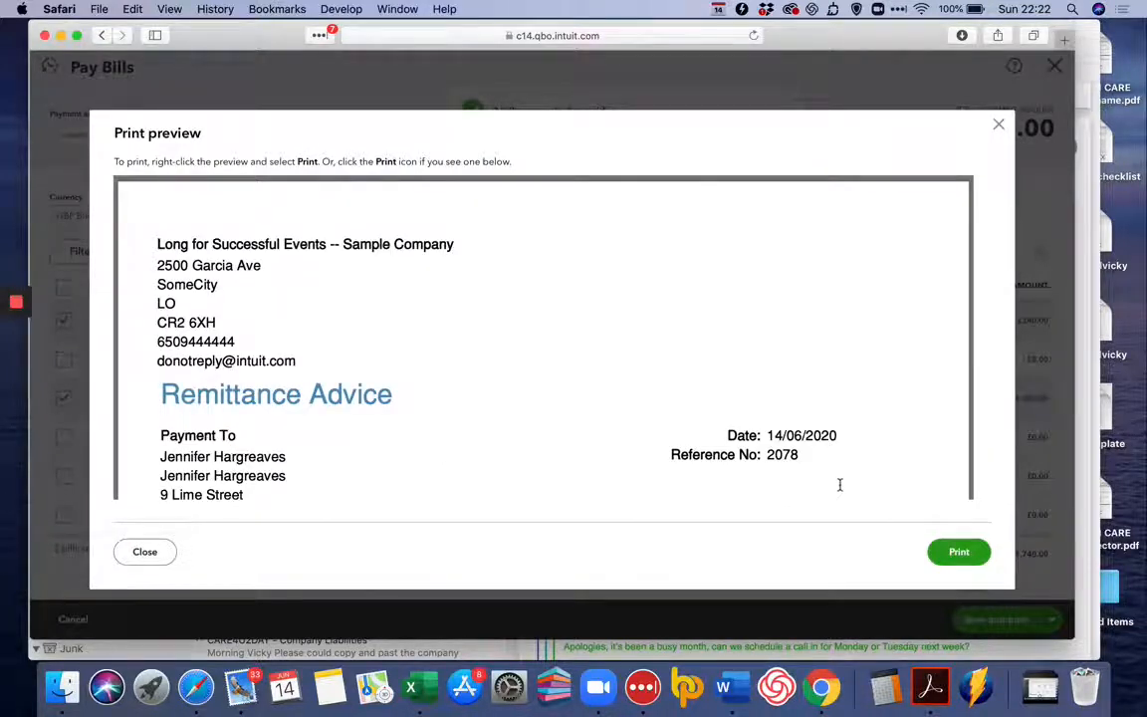
pyautogui.scroll(-10, 803, 401)
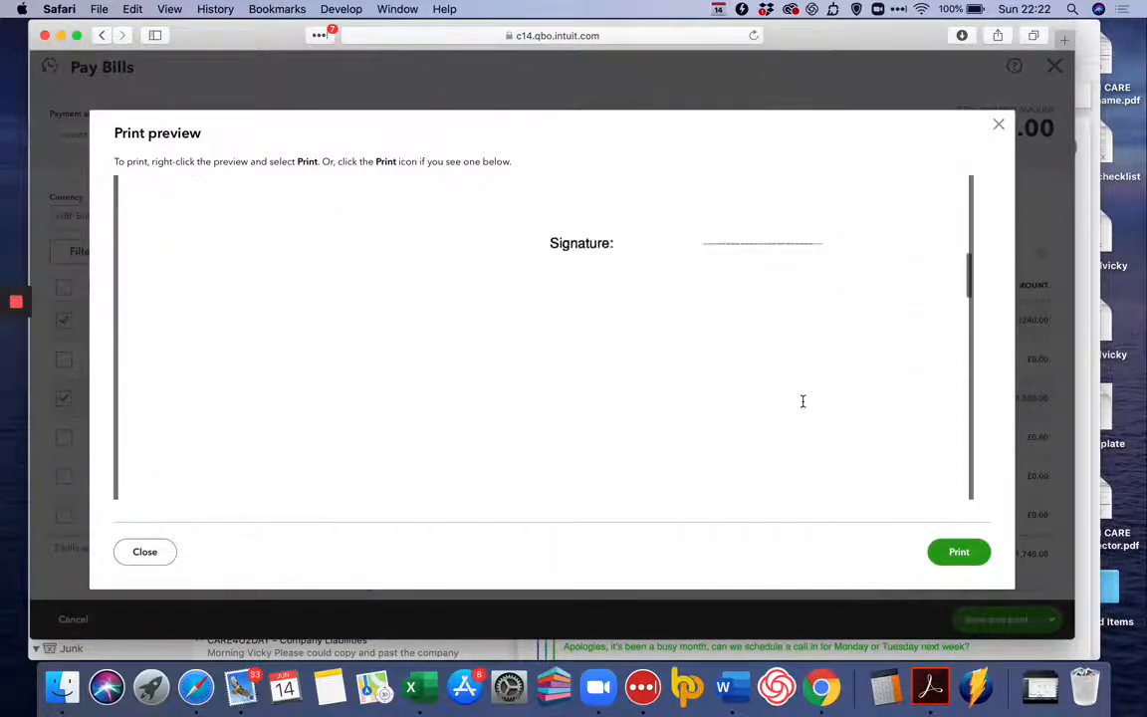
pyautogui.scroll(-10, 803, 402)
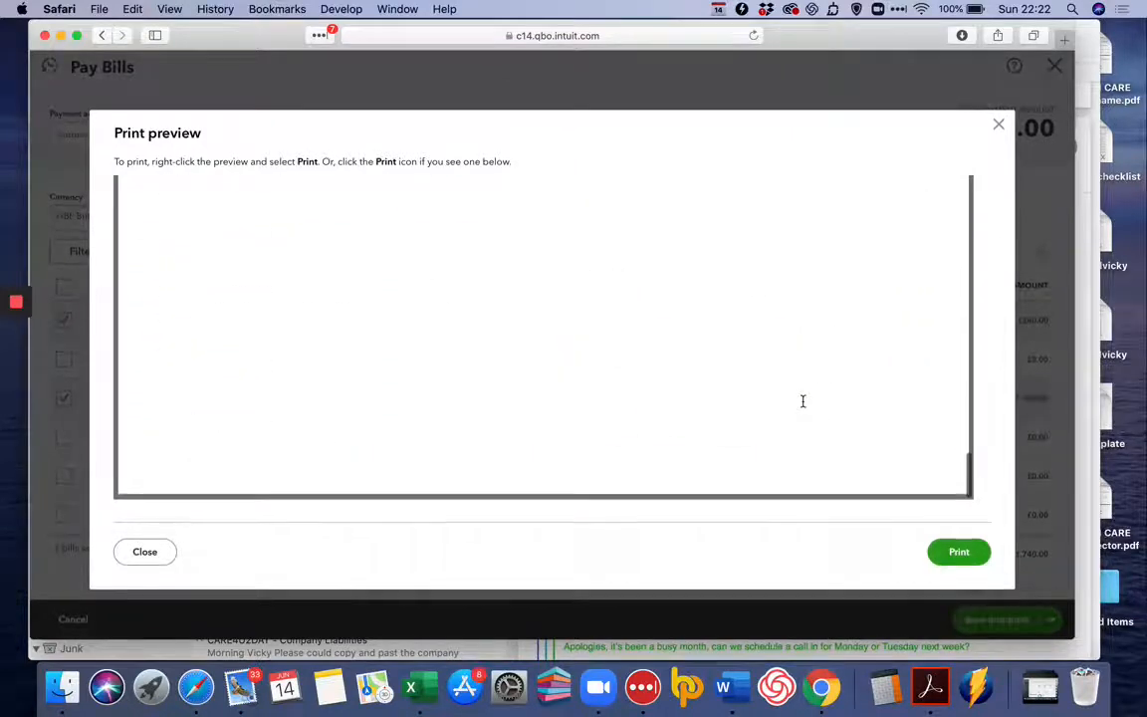
pyautogui.click(999, 125)
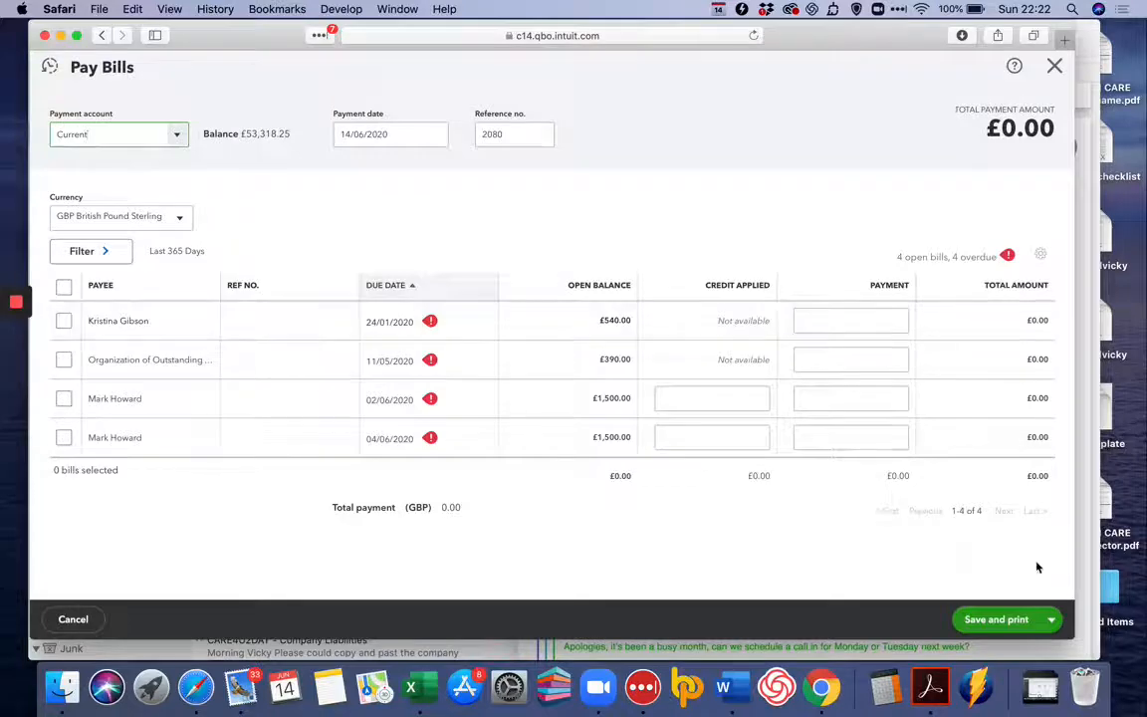
pyautogui.click(1055, 67)
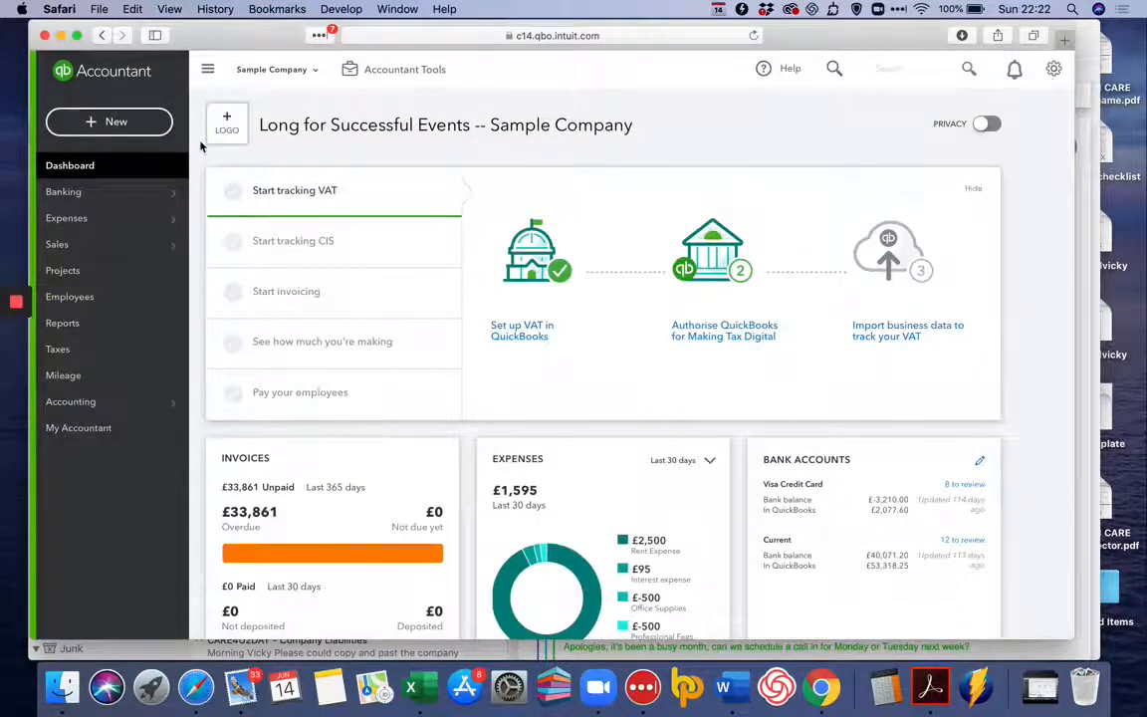
# Start a new expense with the supplier of the two £1,500.00 bills due 02/06/2020 and 04/06/2020 as payee.
pyautogui.click(126, 130)
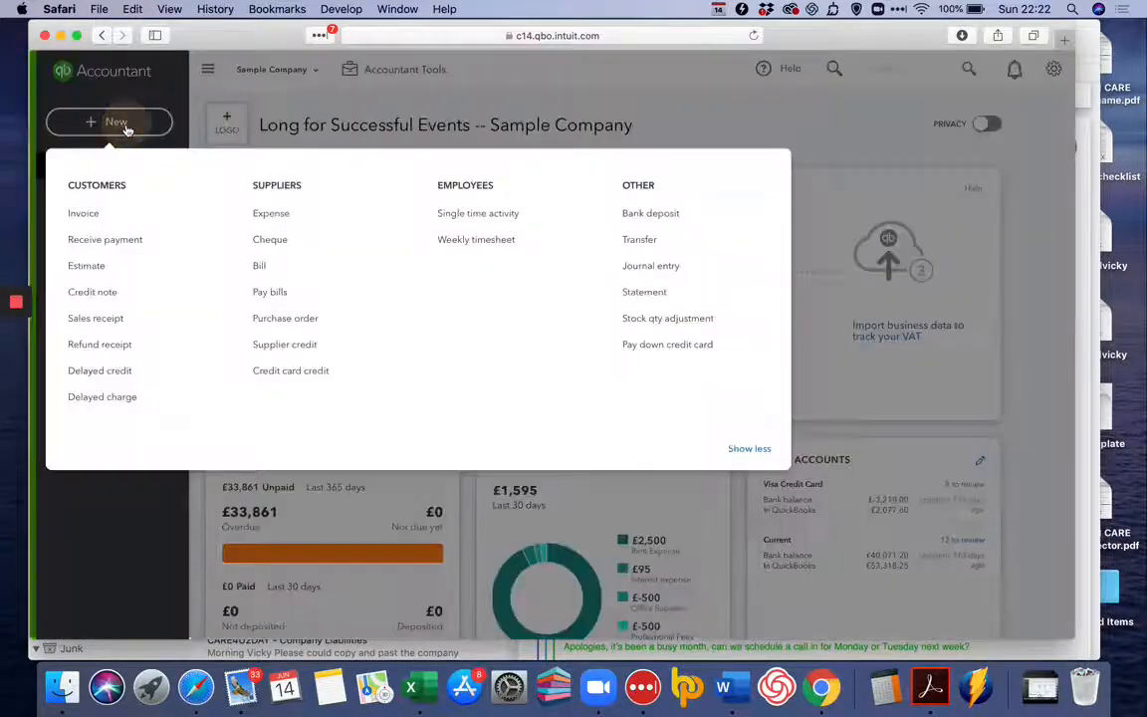
pyautogui.click(261, 209)
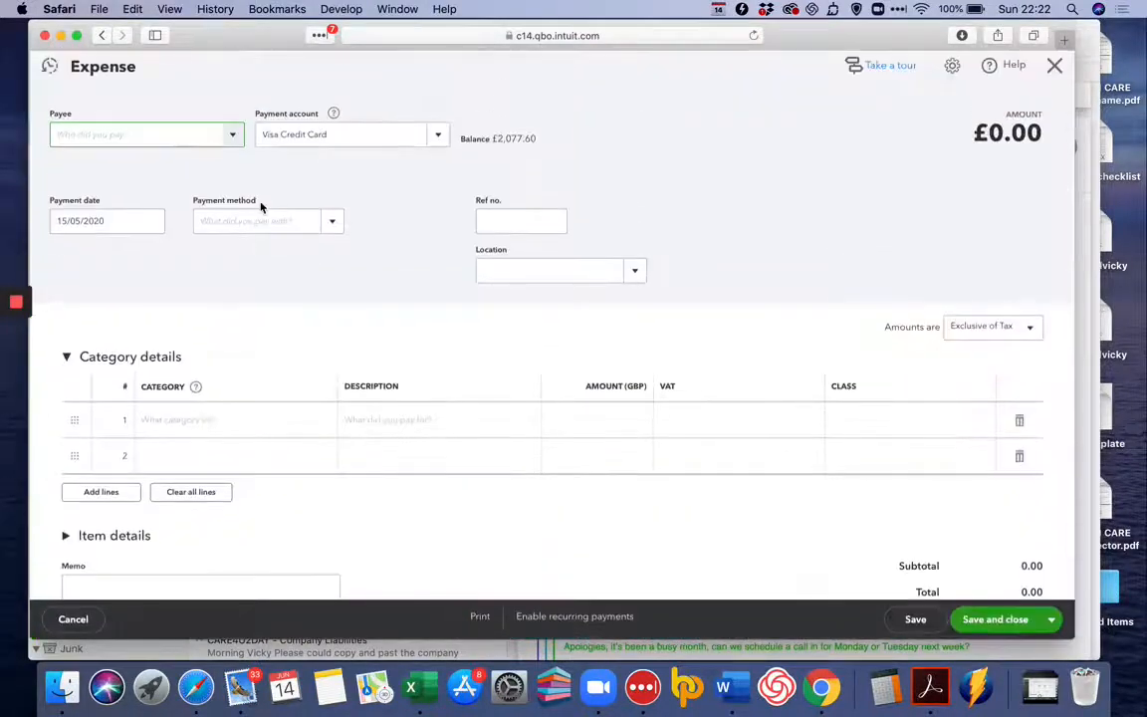
pyautogui.write('Mark')
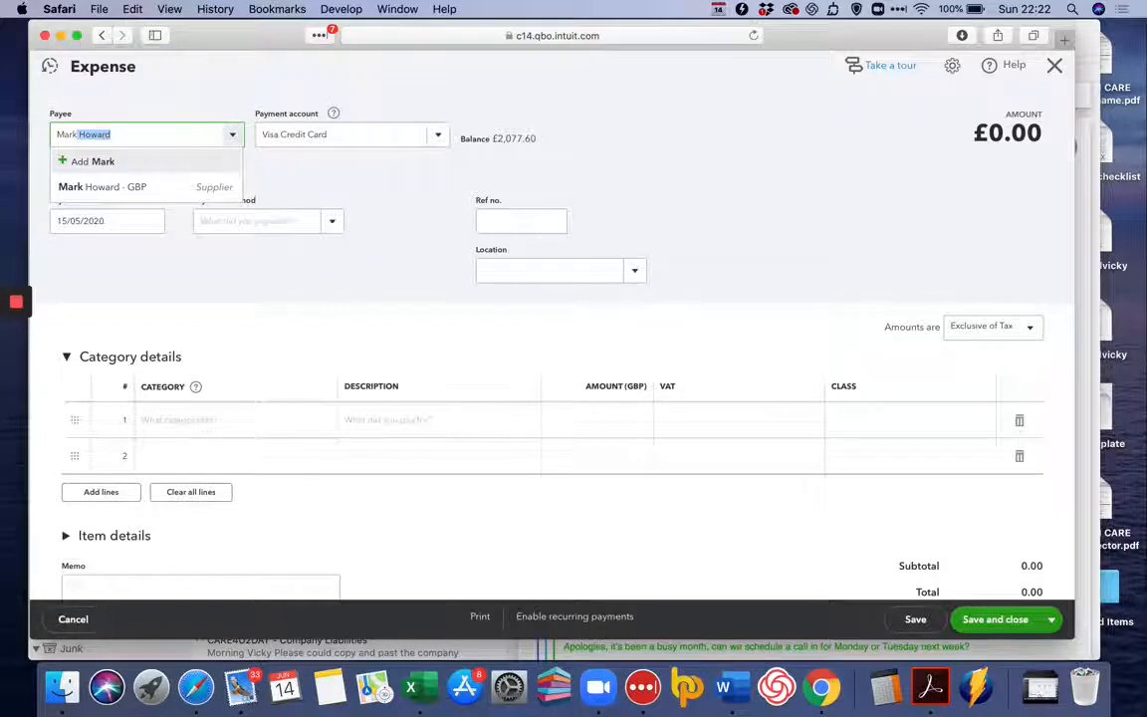
pyautogui.press('Tab')
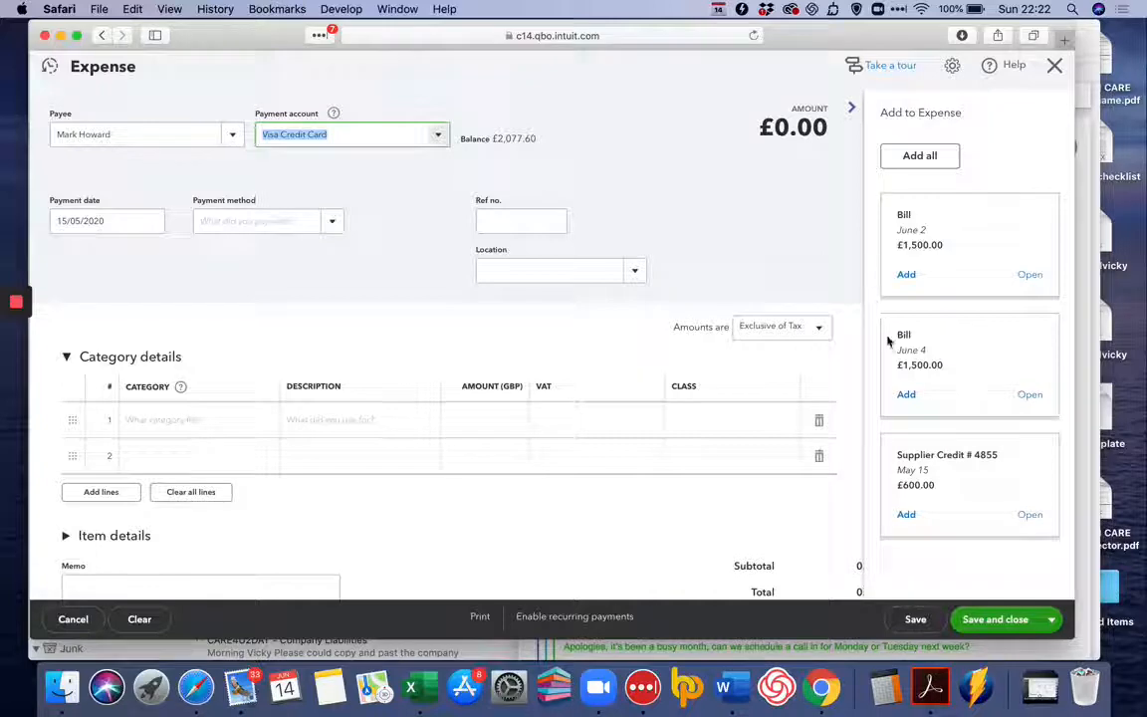
# Add the supplier's June 2 bill, June 4 bill and £600.00 supplier credit to the payment.
pyautogui.click(907, 276)
pyautogui.click(907, 276)
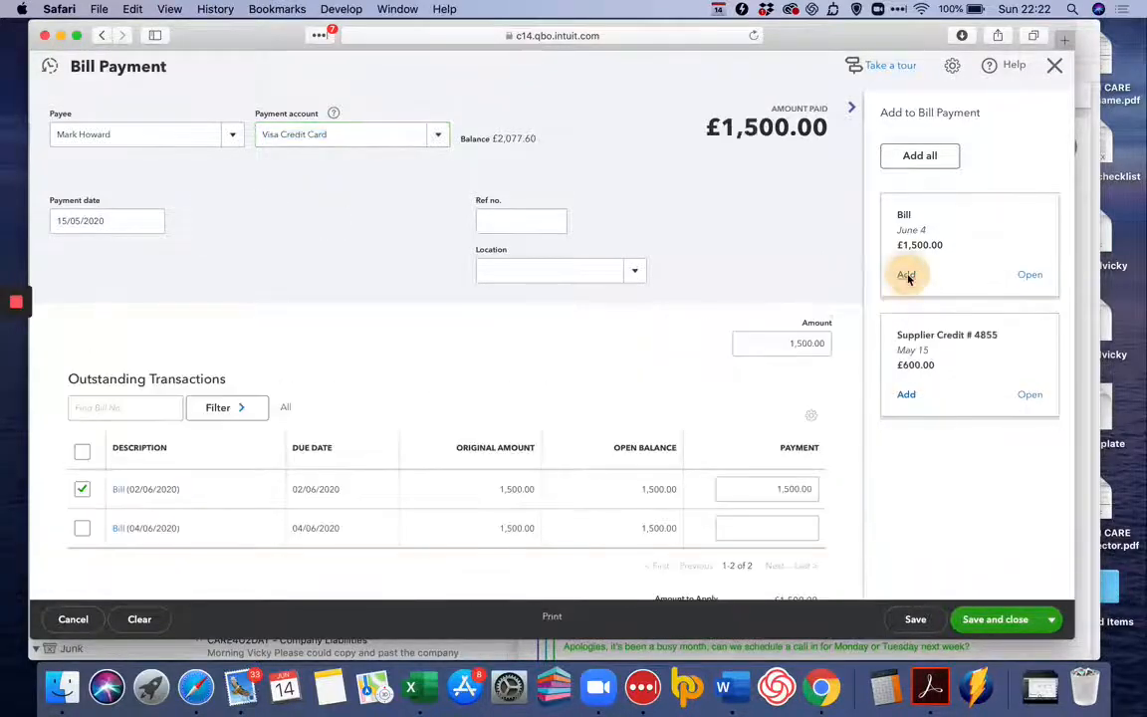
pyautogui.click(906, 276)
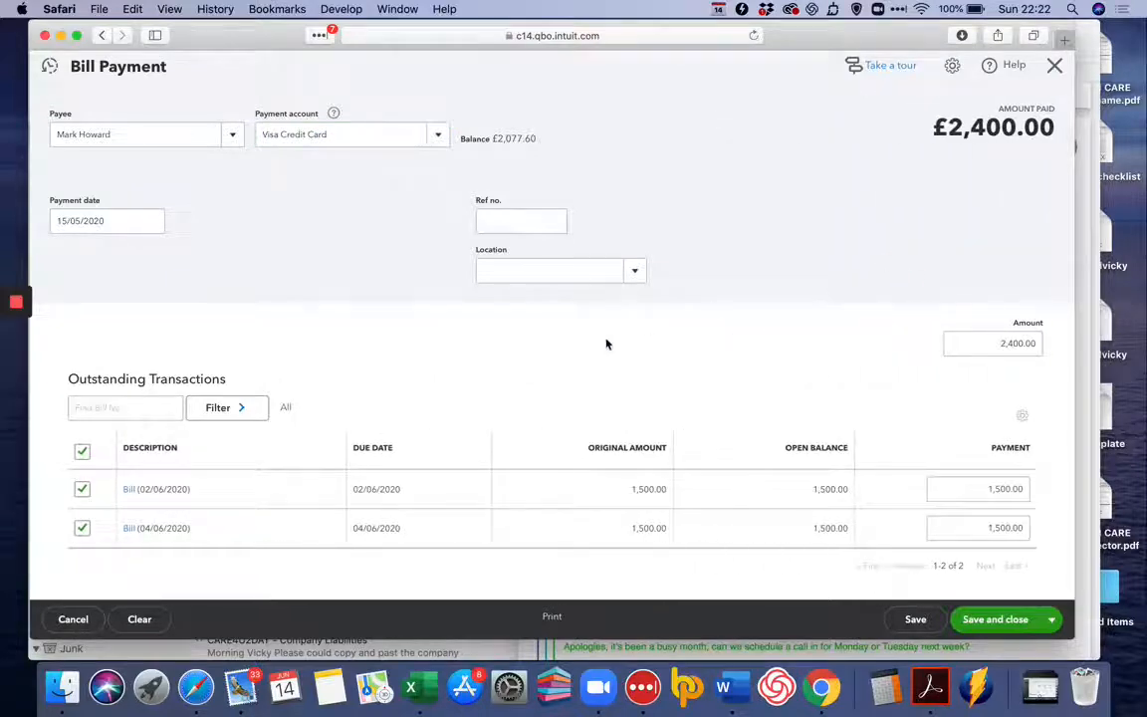
pyautogui.scroll(-5, 406, 409)
pyautogui.scroll(5, 359, 515)
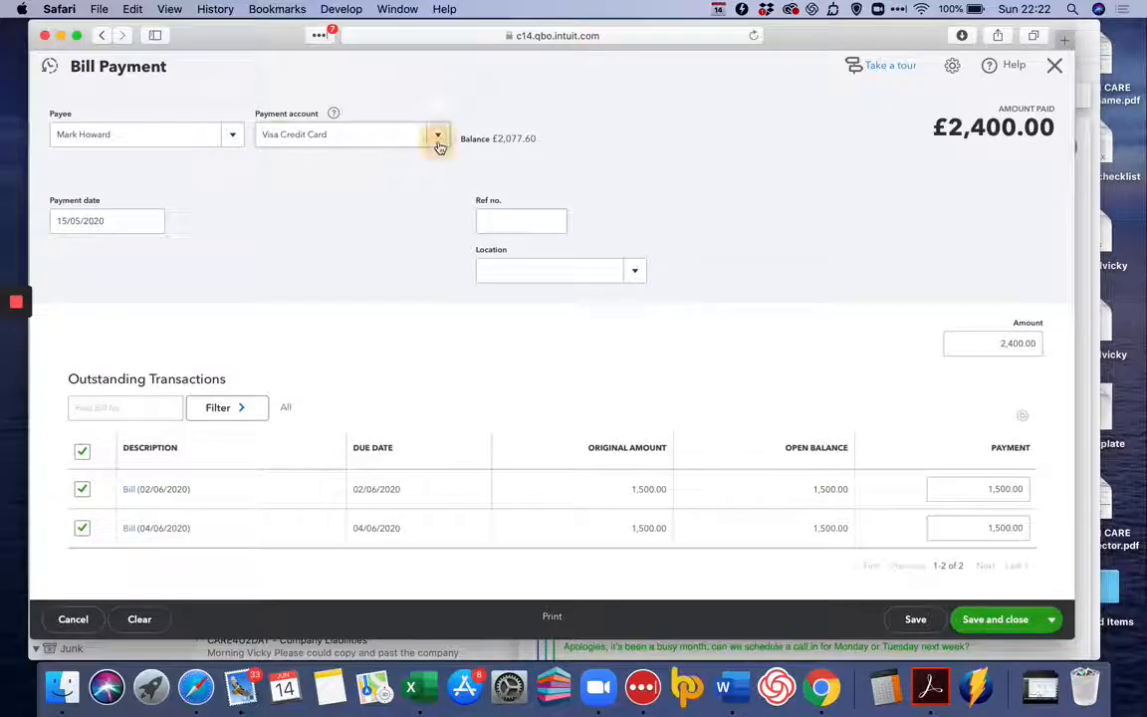
# Set the bill payment's account to Current and its date to 31/05/2020, and save and close it.
pyautogui.click(438, 144)
pyautogui.click(374, 188)
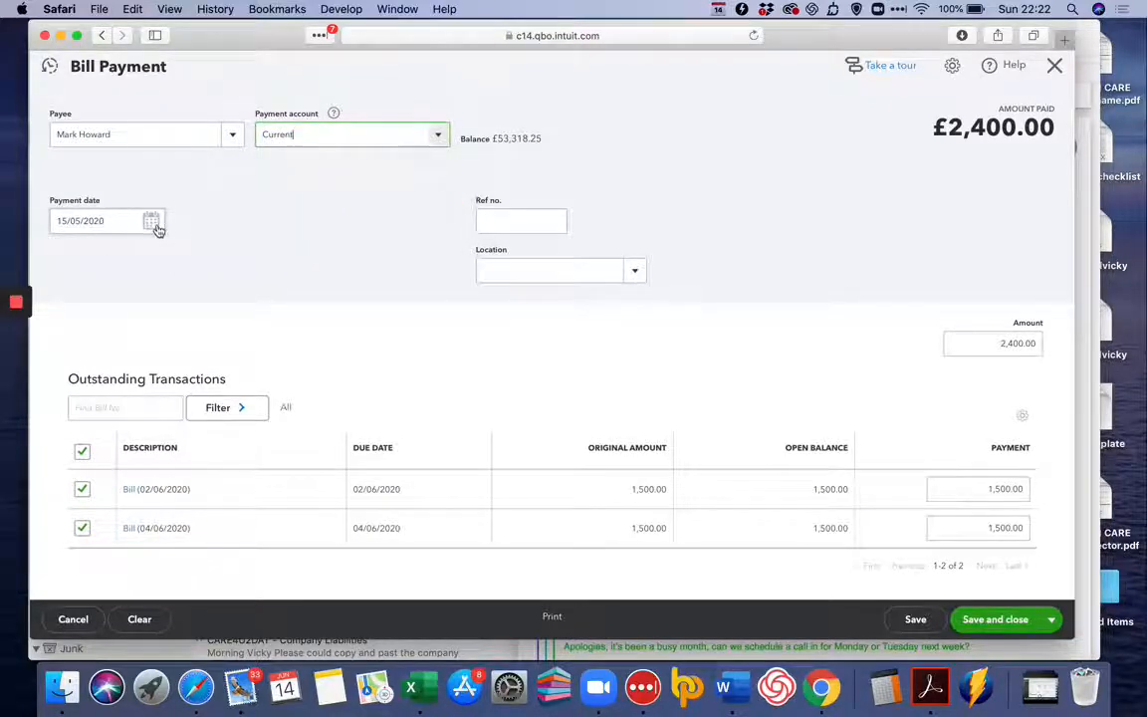
pyautogui.click(151, 222)
pyautogui.click(185, 386)
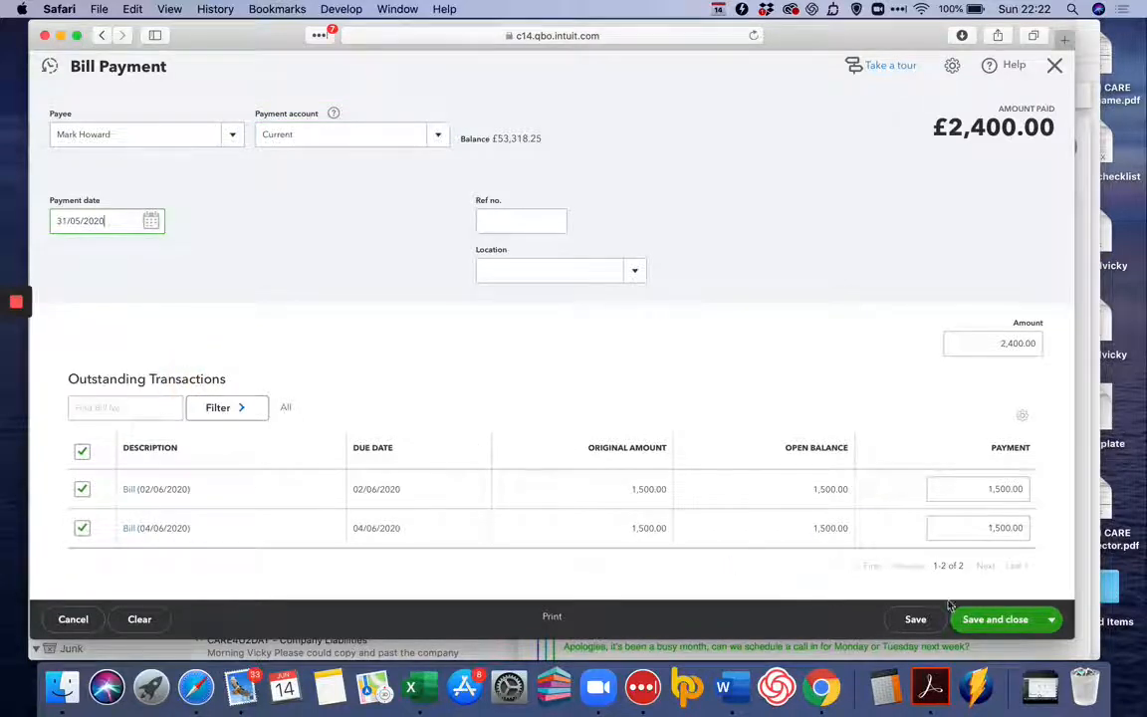
pyautogui.click(1053, 622)
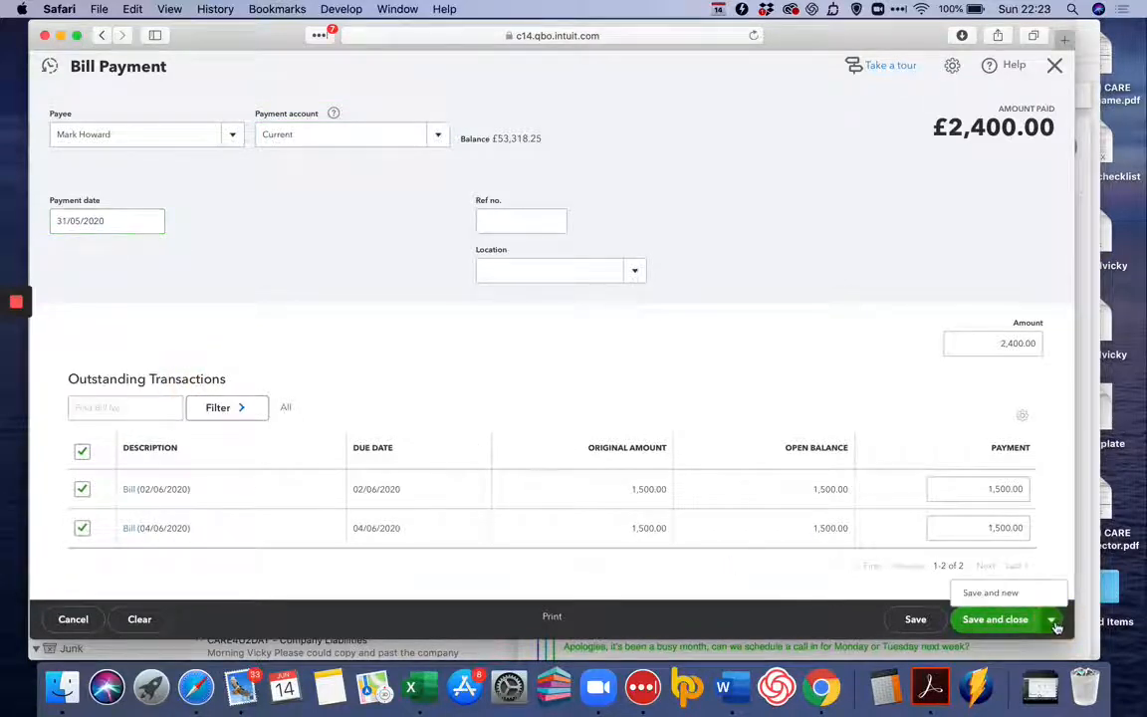
pyautogui.click(996, 619)
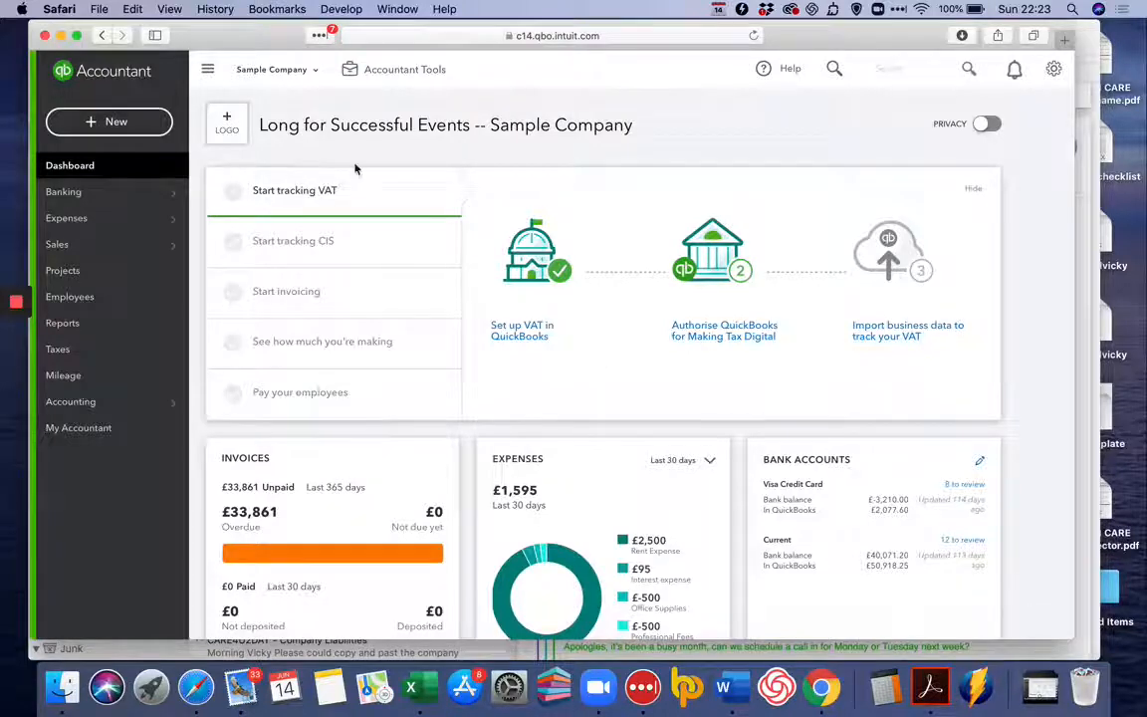
# Start another new expense with Organization of Outstanding Event Planners as the payee.
pyautogui.click(126, 121)
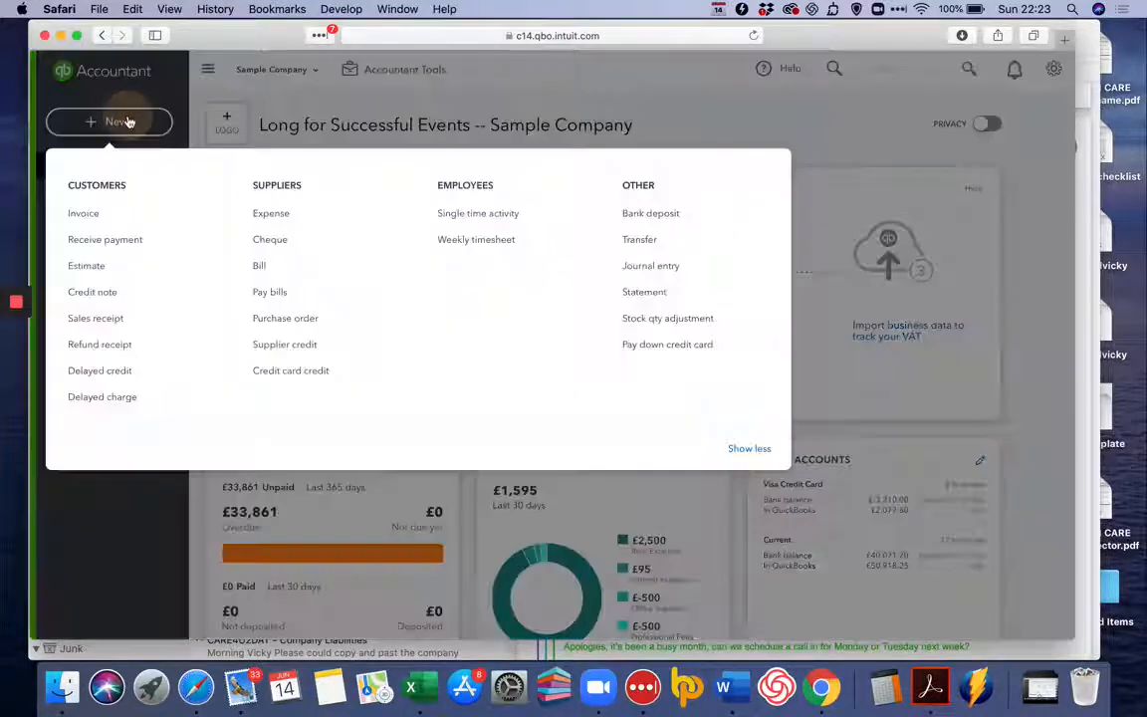
pyautogui.click(271, 216)
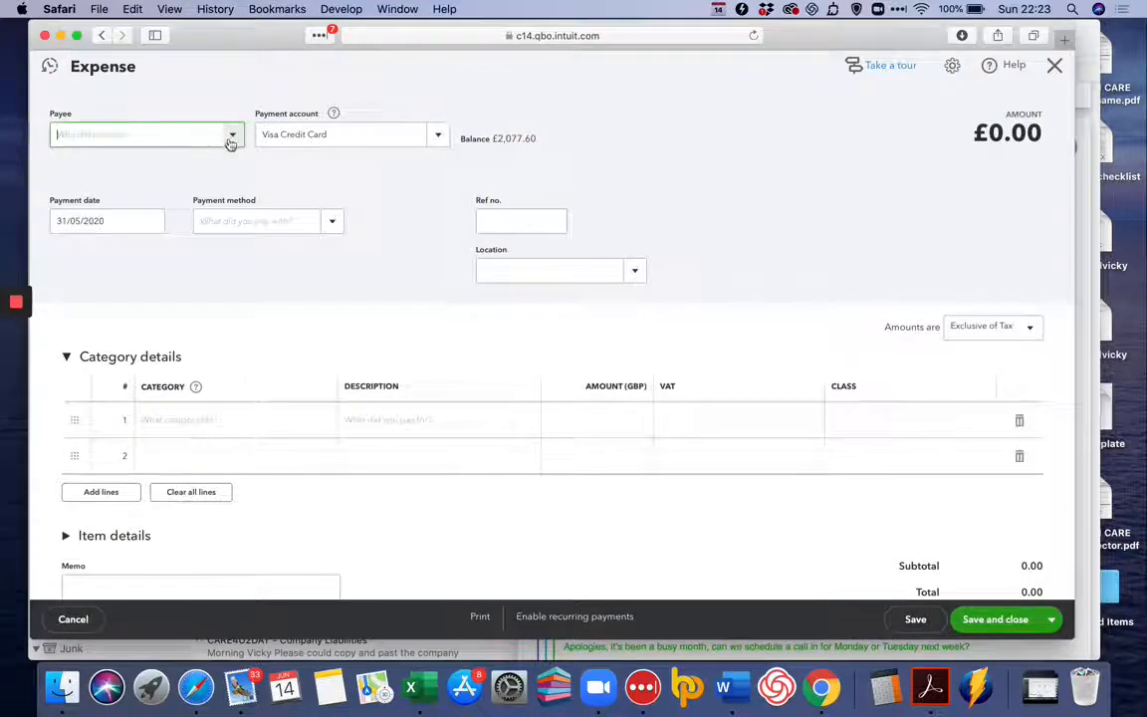
pyautogui.click(230, 140)
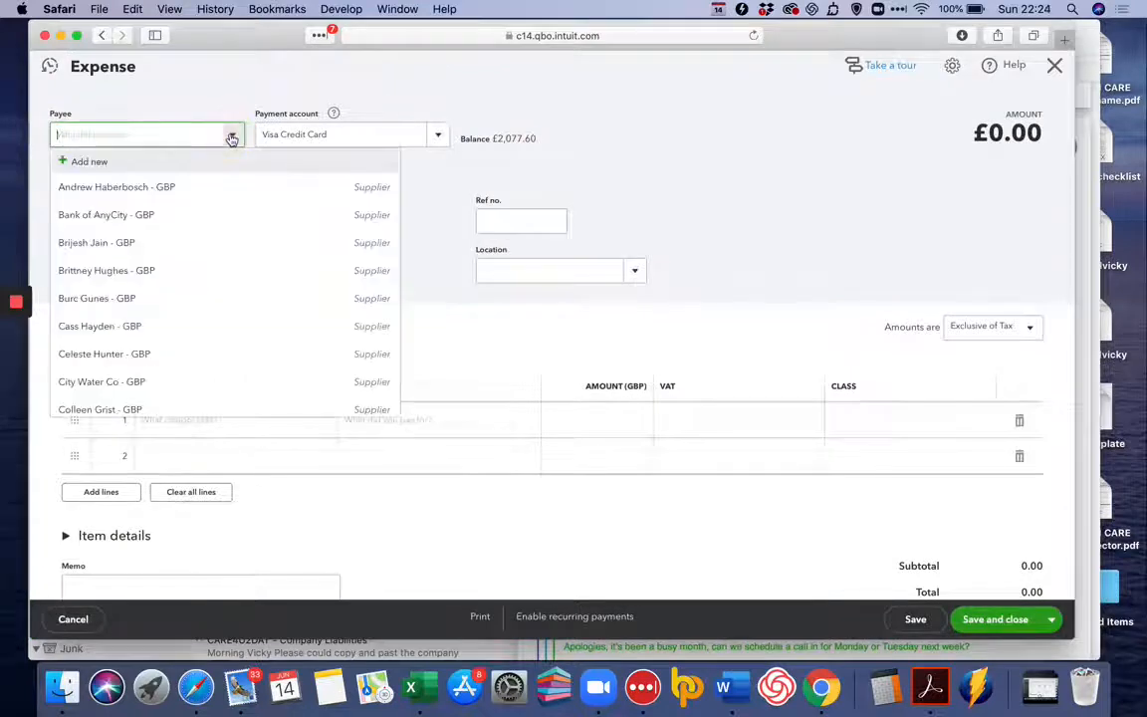
pyautogui.scroll(-3, 209, 302)
pyautogui.scroll(-10, 209, 302)
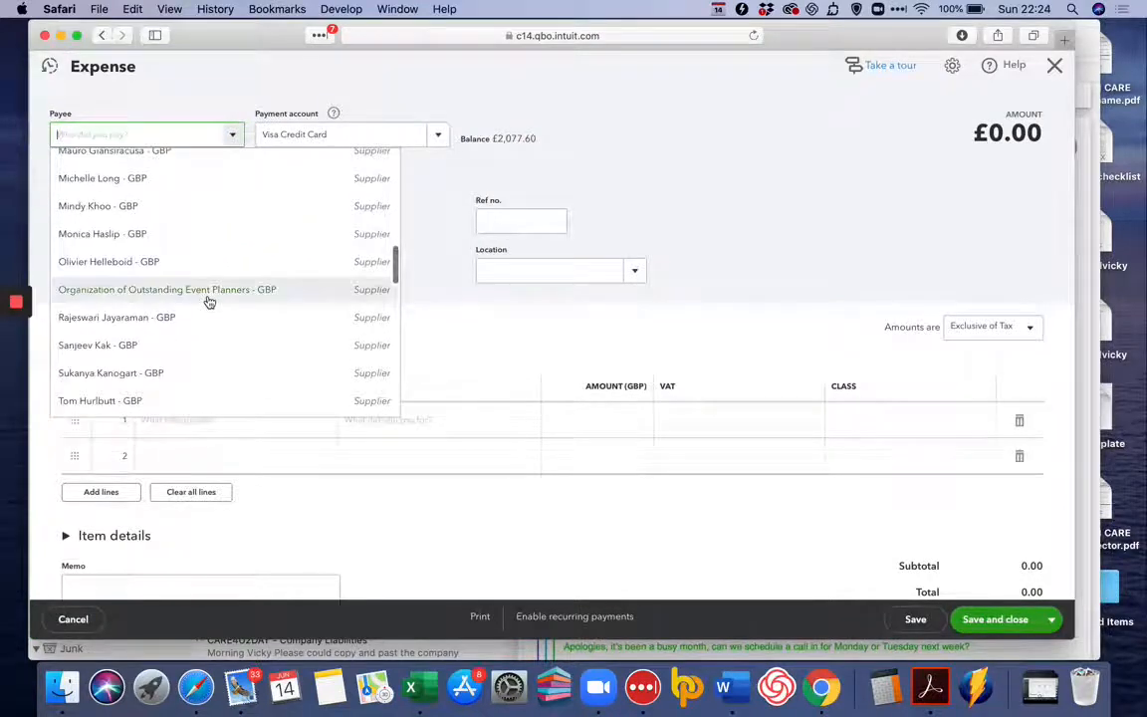
pyautogui.click(208, 299)
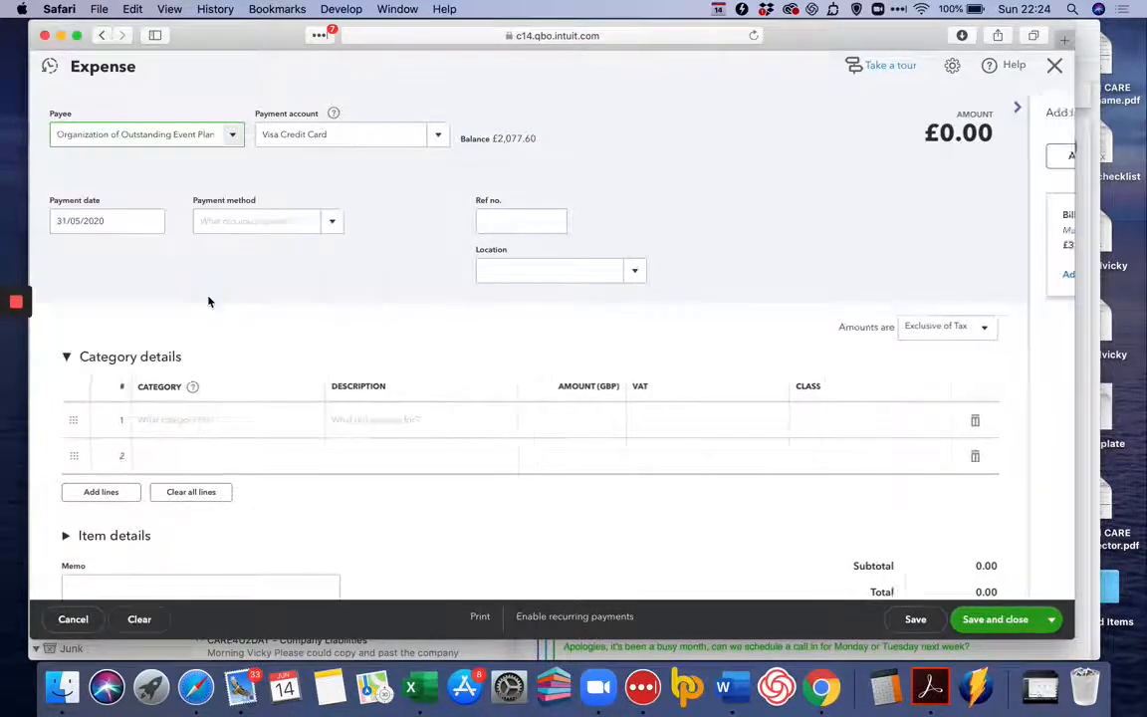
# Change the expense's payee to the supplier listed directly after Organization of Outstanding Event Planners.
pyautogui.click(214, 132)
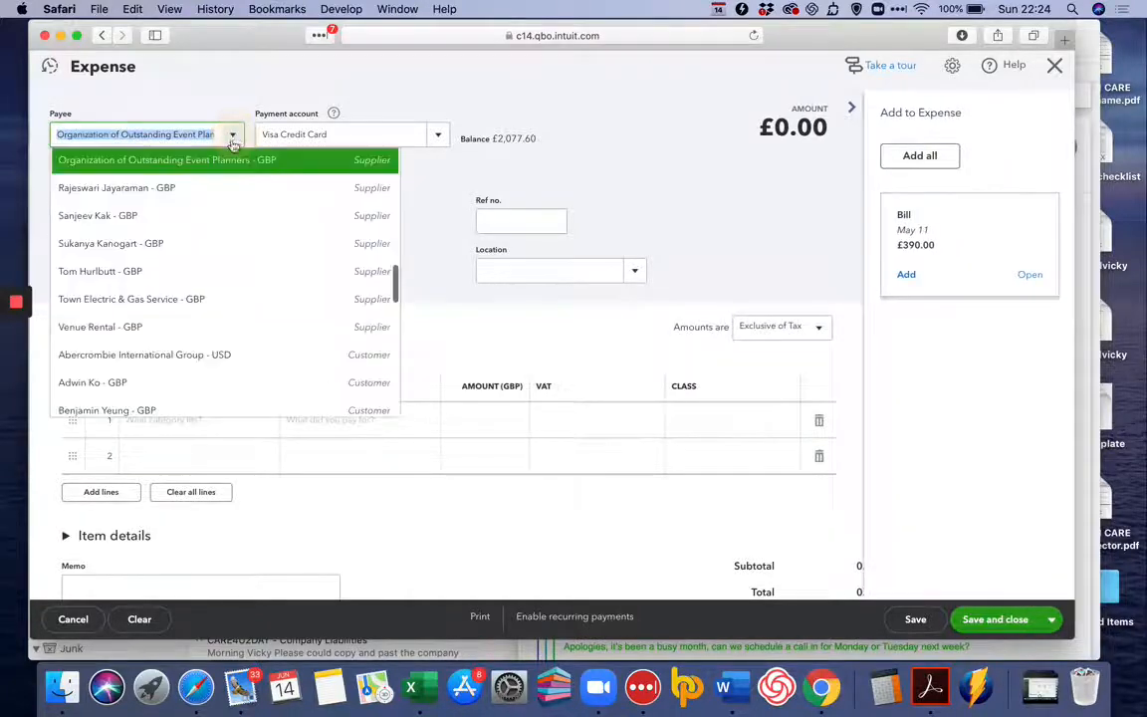
pyautogui.scroll(-10, 184, 264)
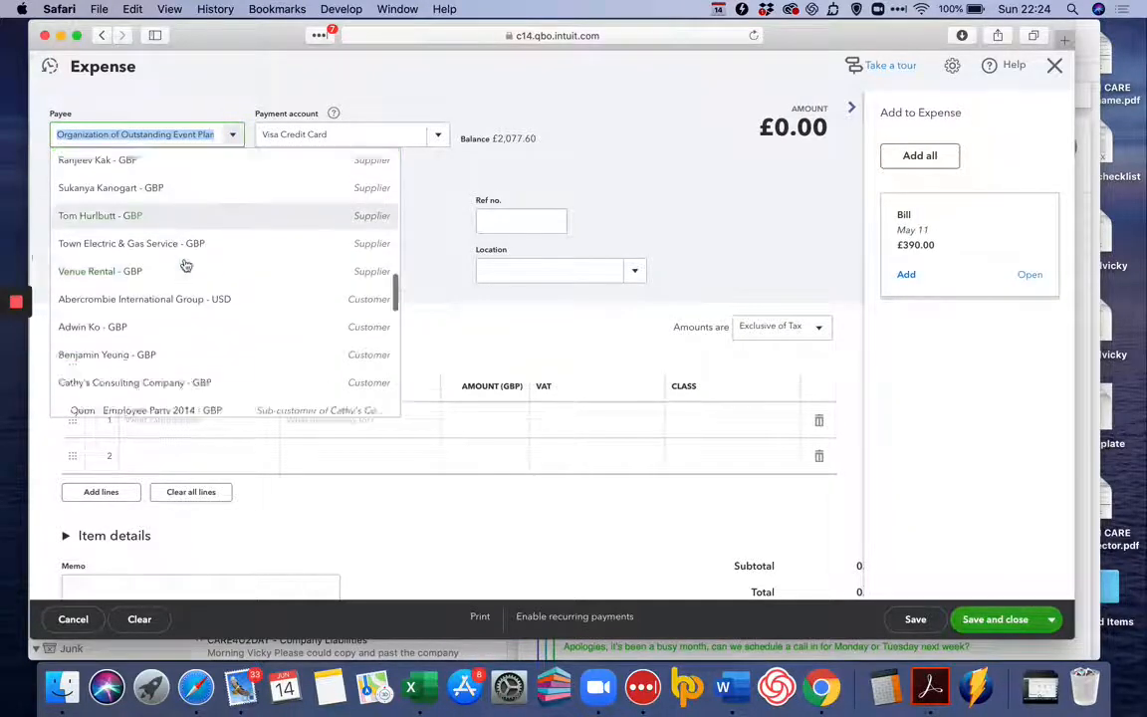
pyautogui.scroll(7, 186, 265)
pyautogui.scroll(5, 186, 265)
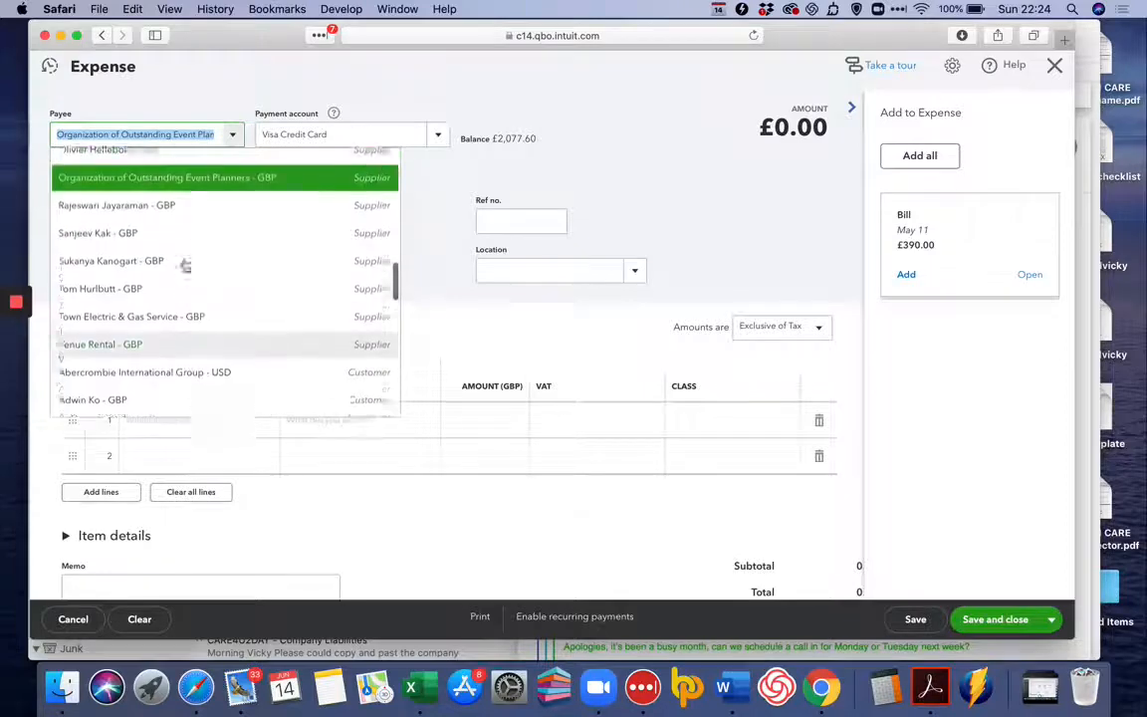
pyautogui.click(181, 228)
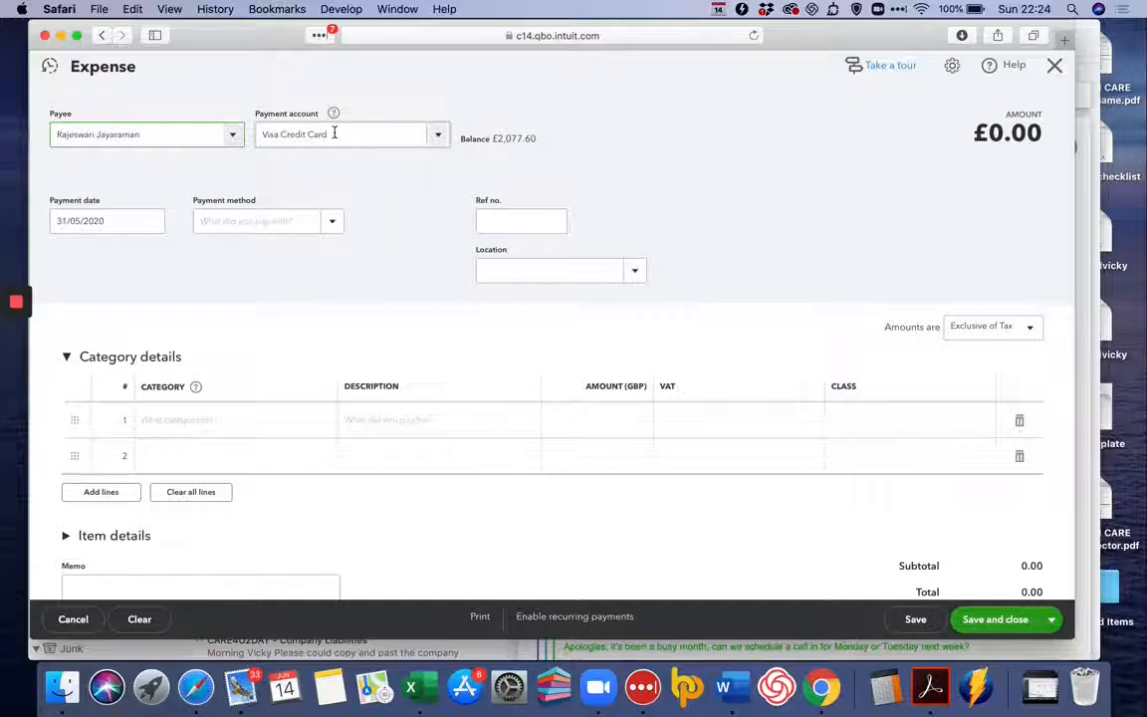
# Set the expense's payment date to 05/06/2020 and the first line's category to Insurance Expense.
pyautogui.click(150, 222)
pyautogui.click(186, 261)
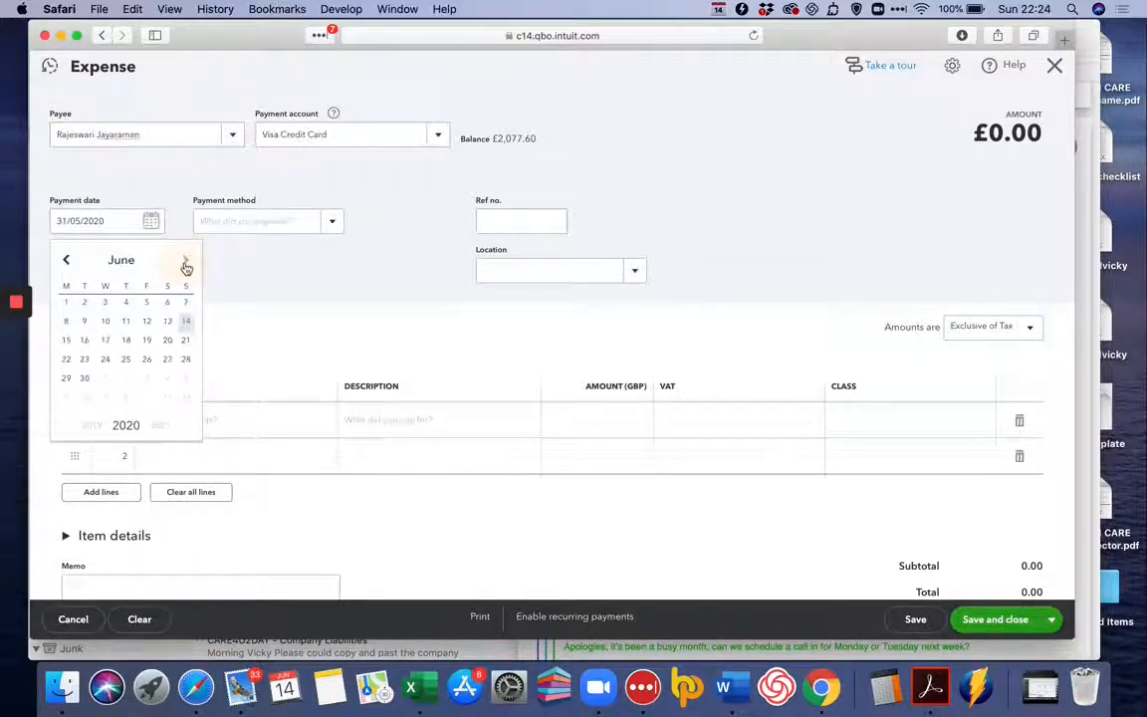
pyautogui.click(147, 306)
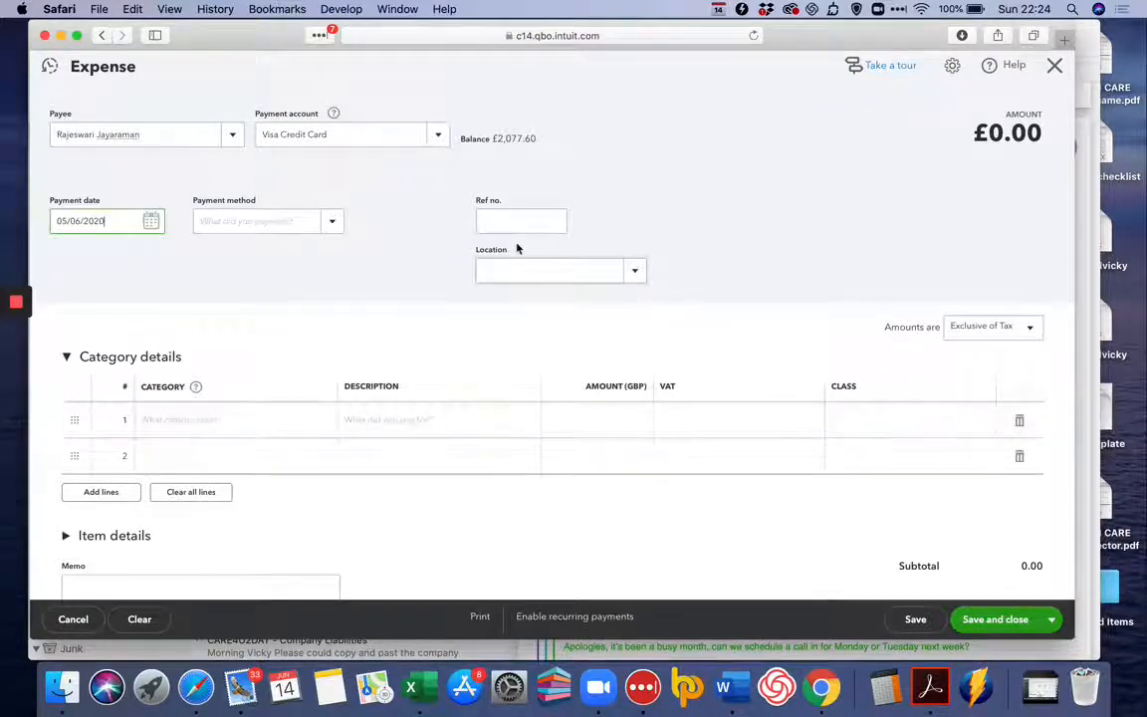
pyautogui.click(244, 422)
pyautogui.click(315, 422)
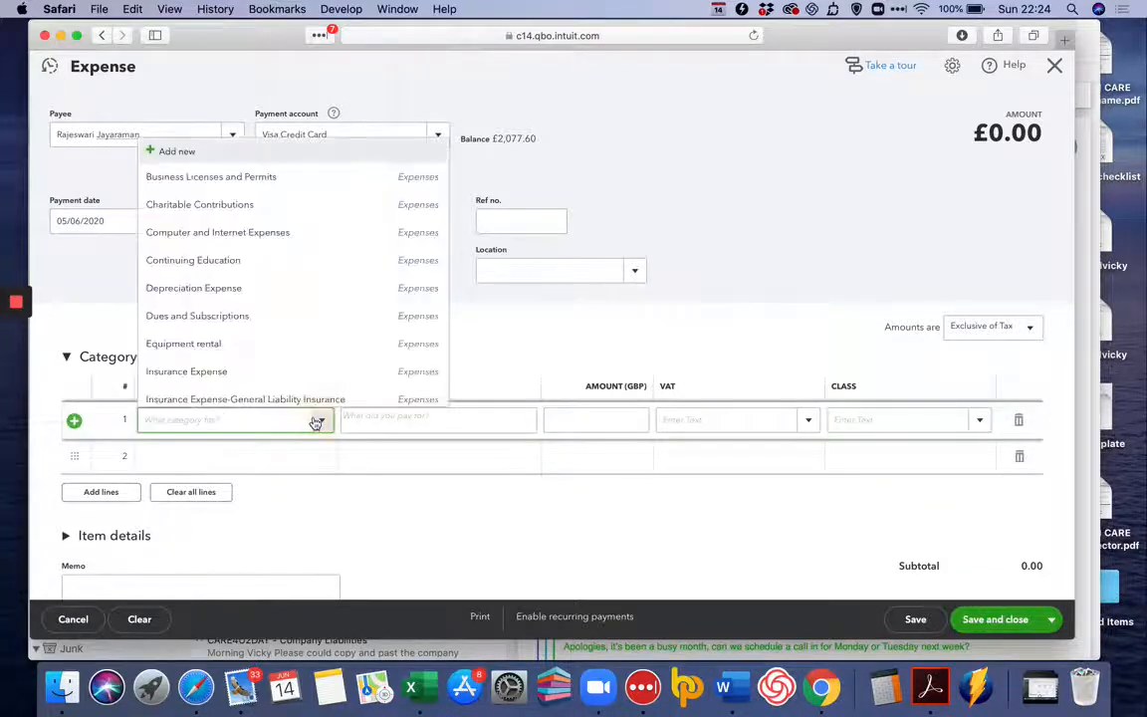
pyautogui.click(289, 372)
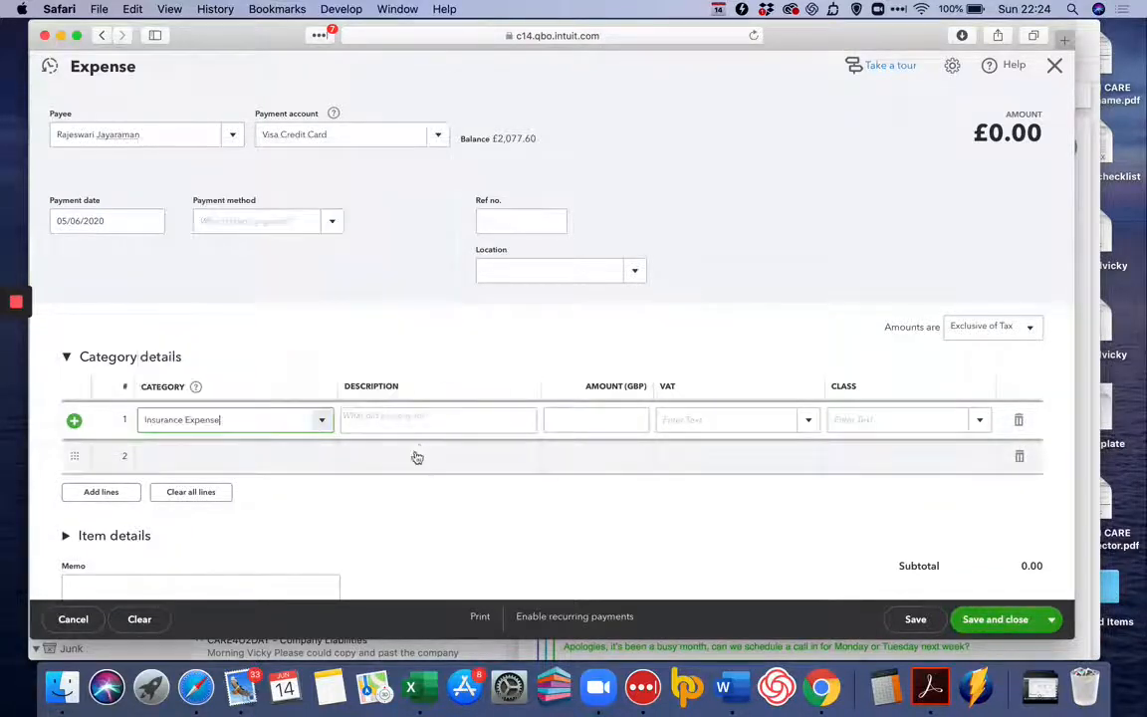
# Give the insurance line the description "business insurance", amount 1000 and Exempt VAT, and save and close the expense.
pyautogui.click(410, 426)
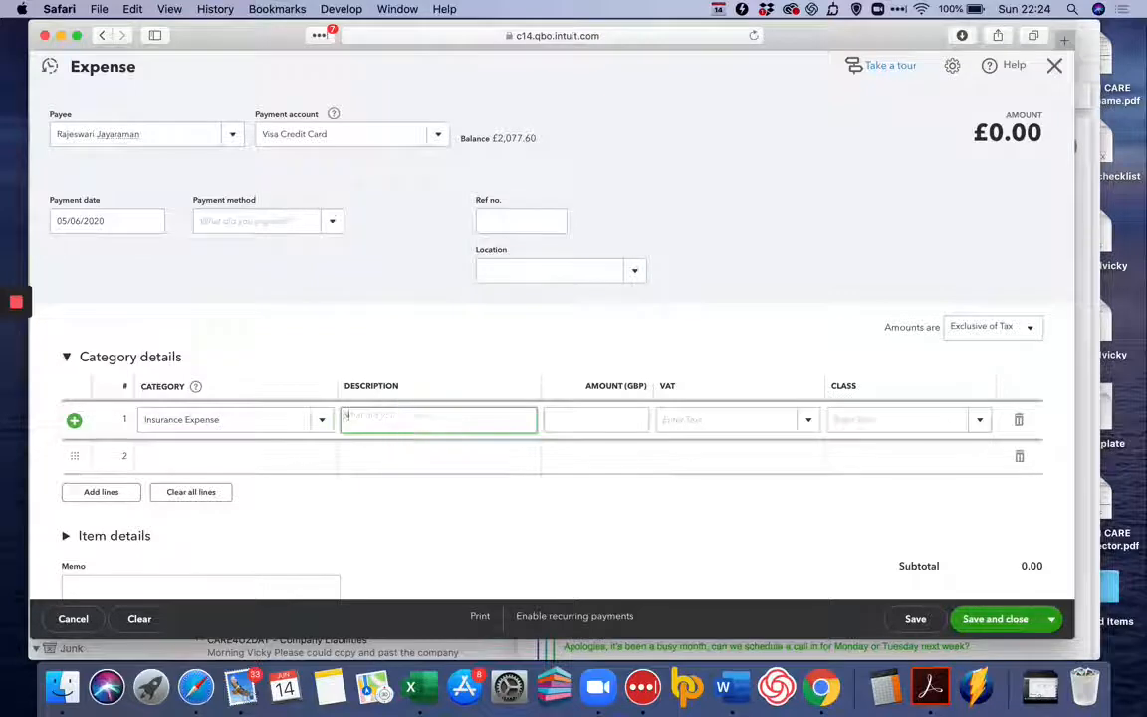
pyautogui.write('business insur')
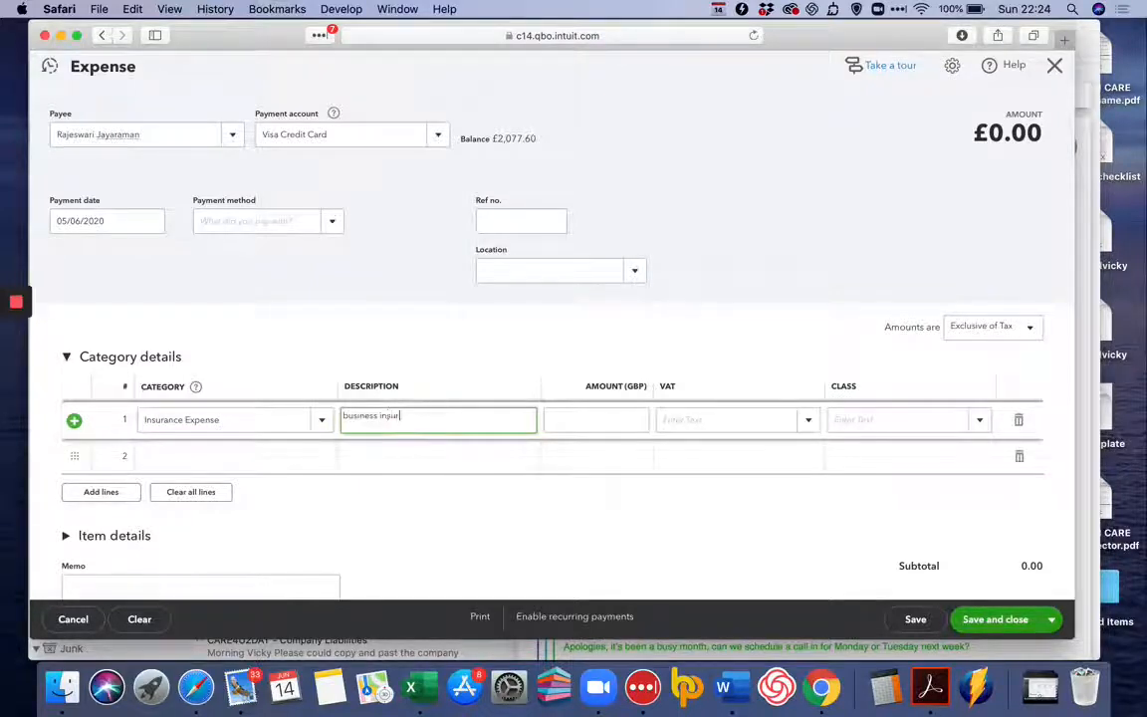
pyautogui.write('ance')
pyautogui.press('Tab')
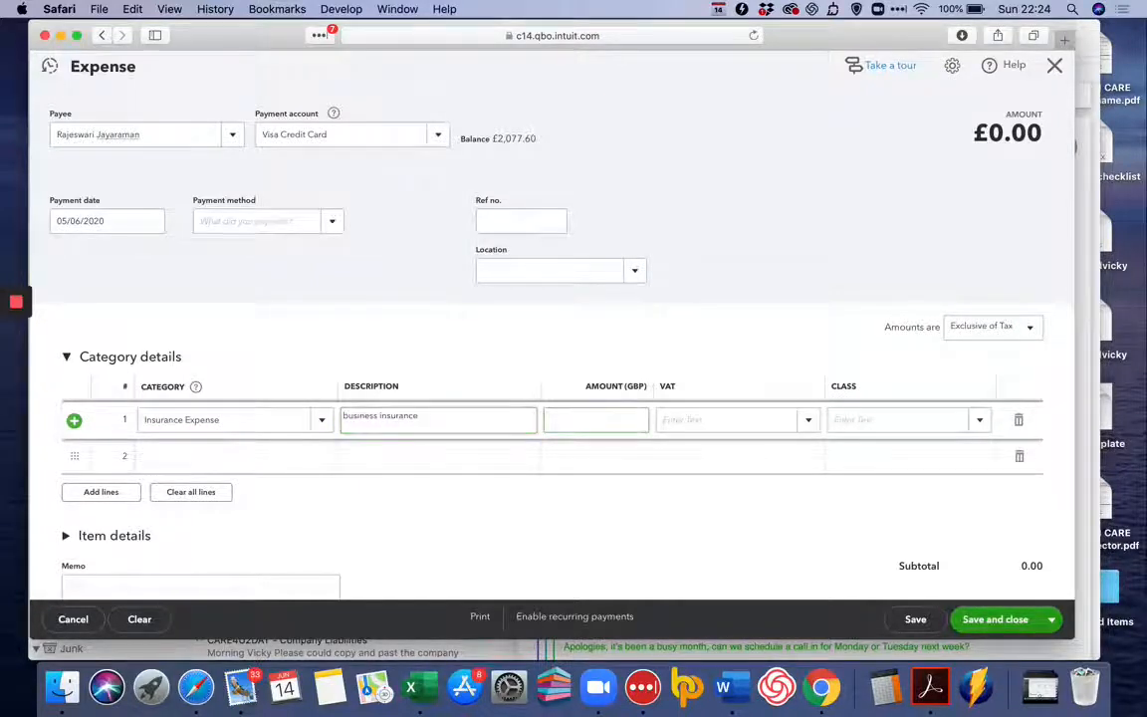
pyautogui.write('1000')
pyautogui.press('Tab')
pyautogui.write('x')
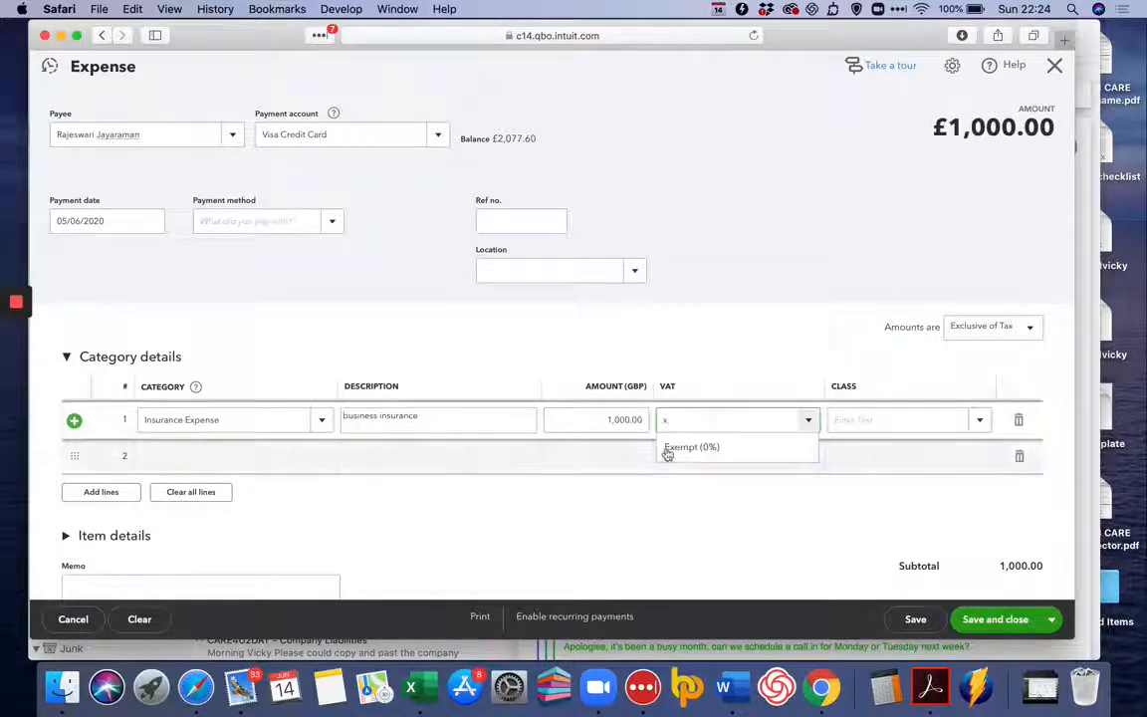
pyautogui.click(697, 448)
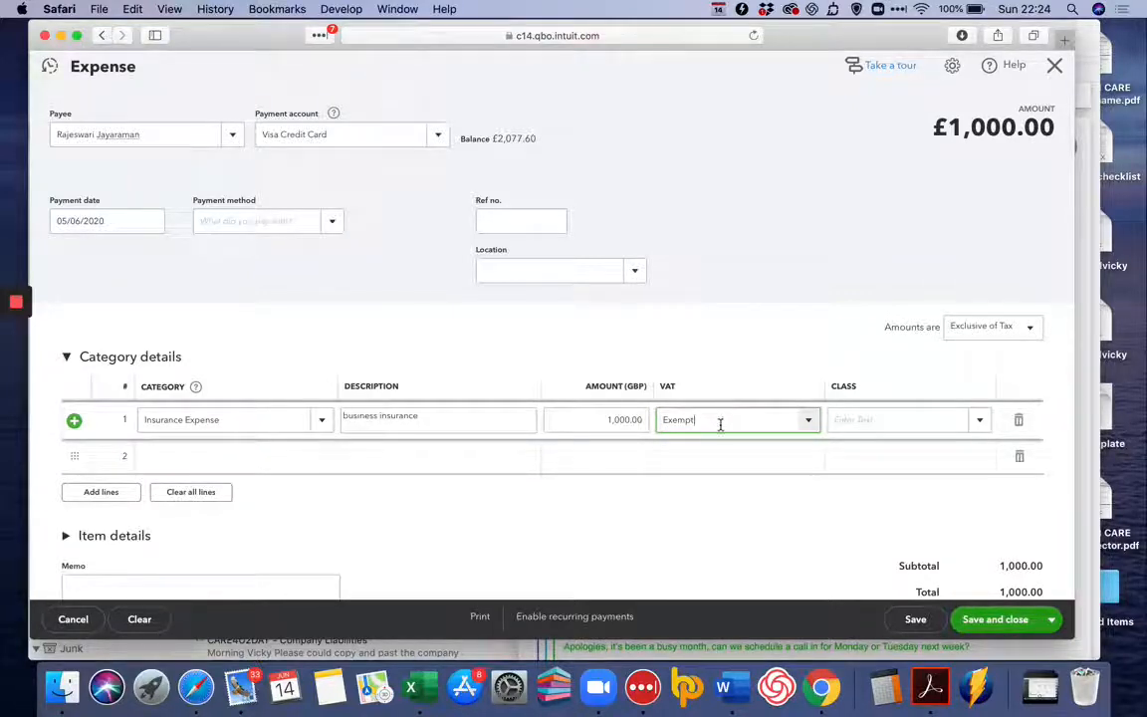
pyautogui.click(991, 620)
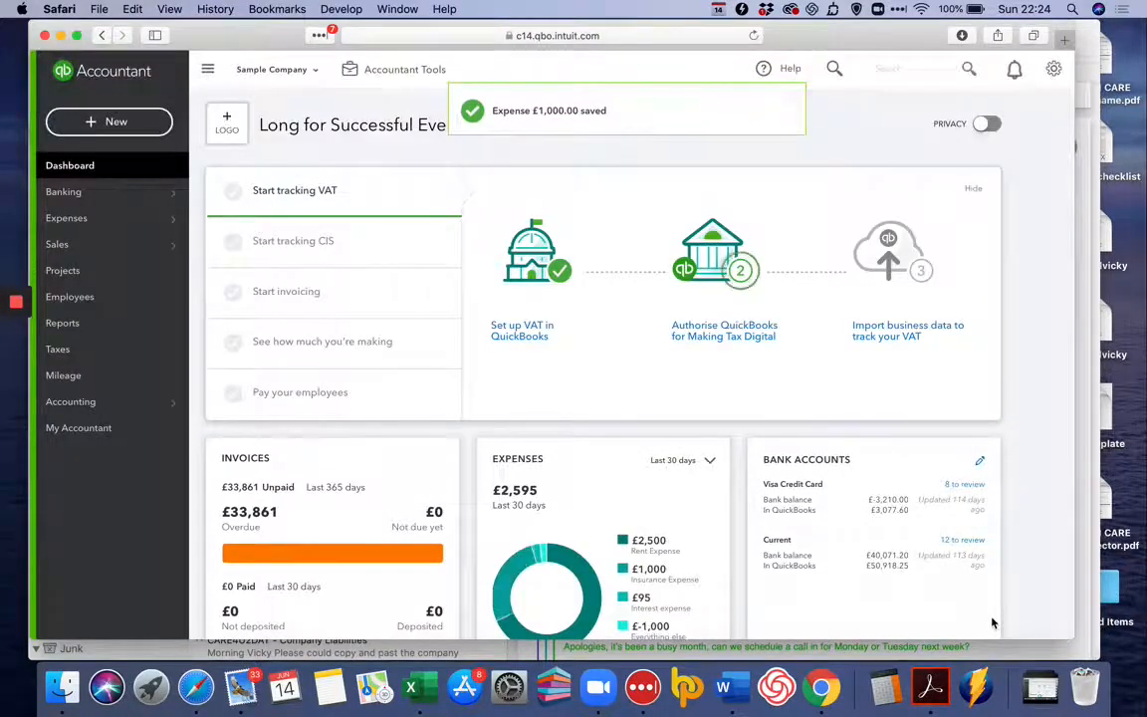
# Start another new expense and set its payment account to Current.
pyautogui.click(130, 124)
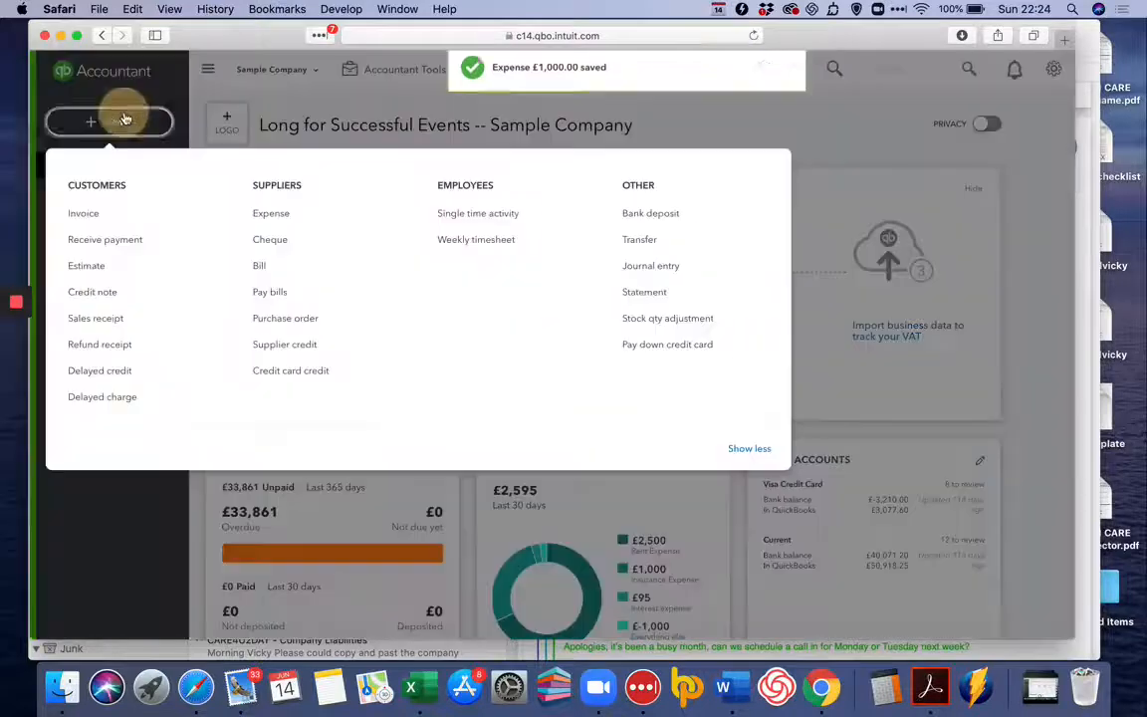
pyautogui.click(277, 221)
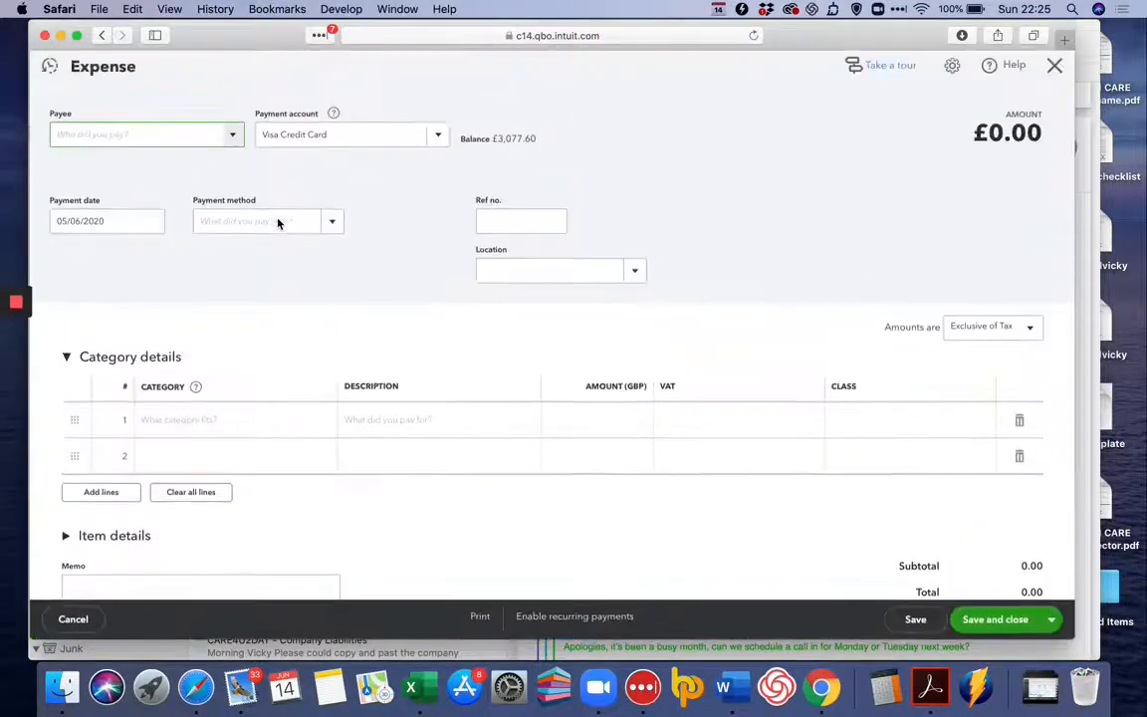
pyautogui.write('Hsbc')
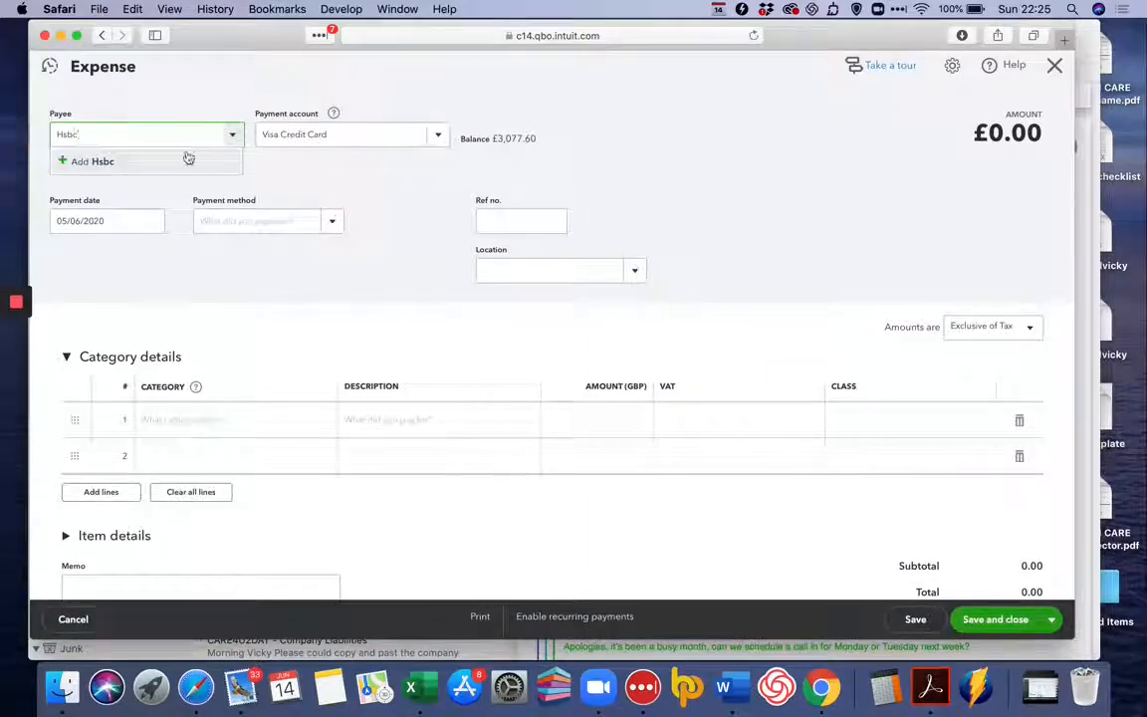
pyautogui.click(121, 165)
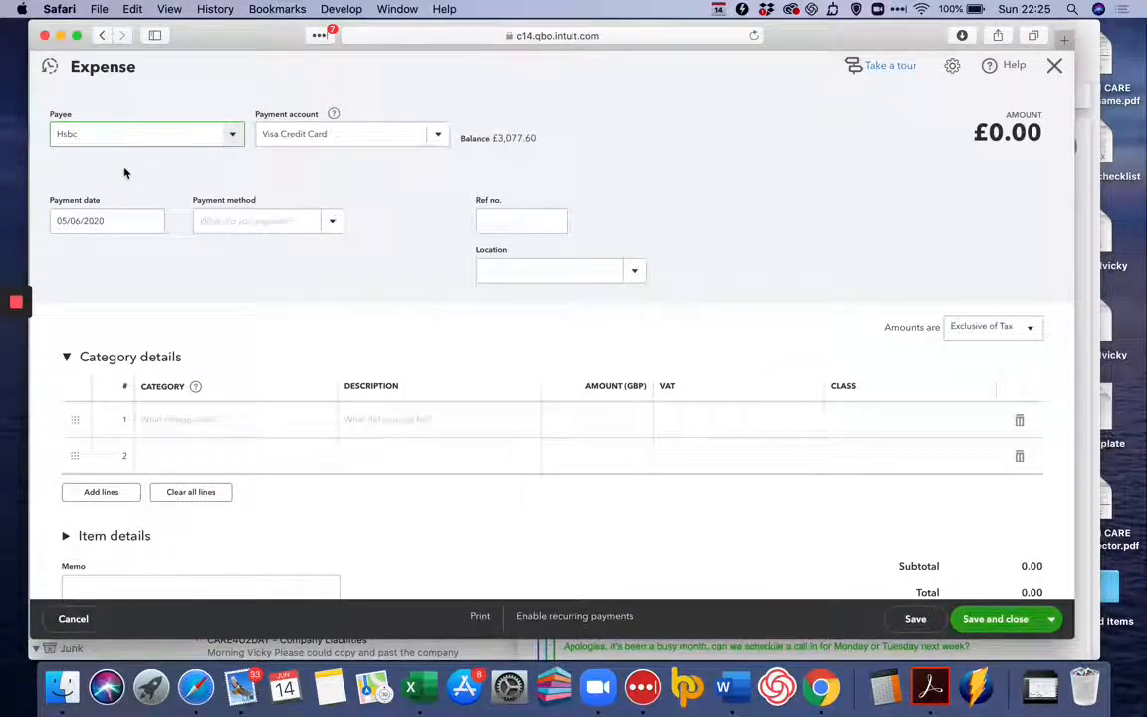
pyautogui.click(426, 137)
pyautogui.click(389, 188)
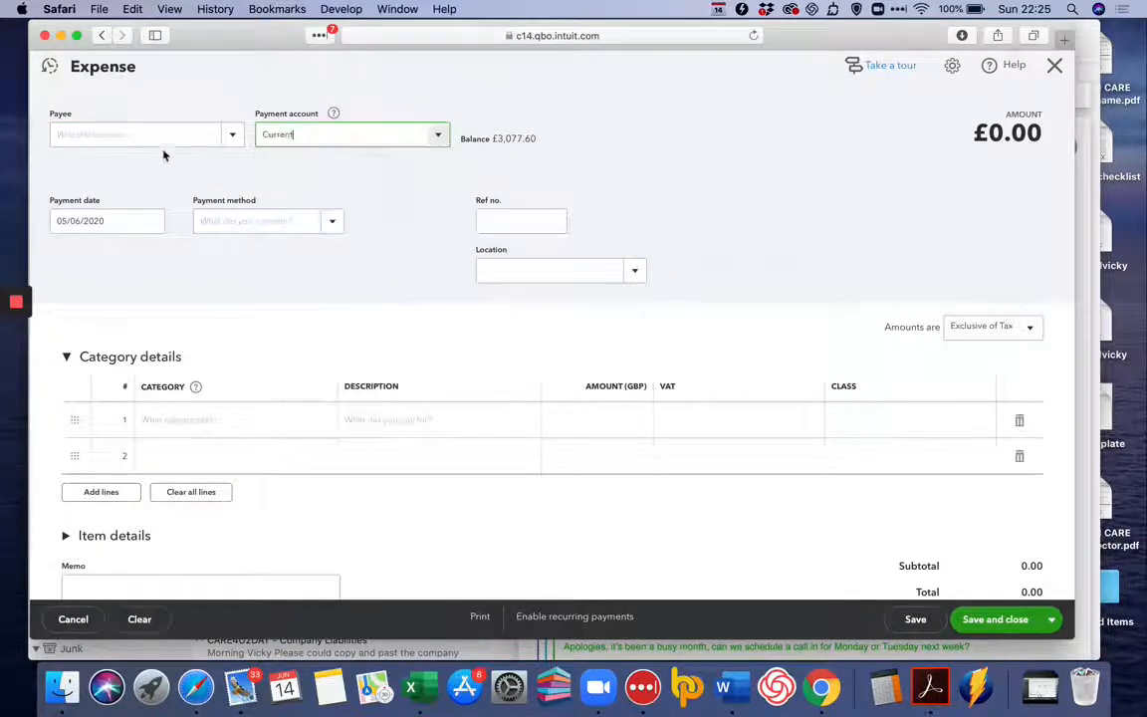
# Add HSBC as a new supplier in British pounds and use it as the expense's payee.
pyautogui.click(159, 134)
pyautogui.write('HSBC')
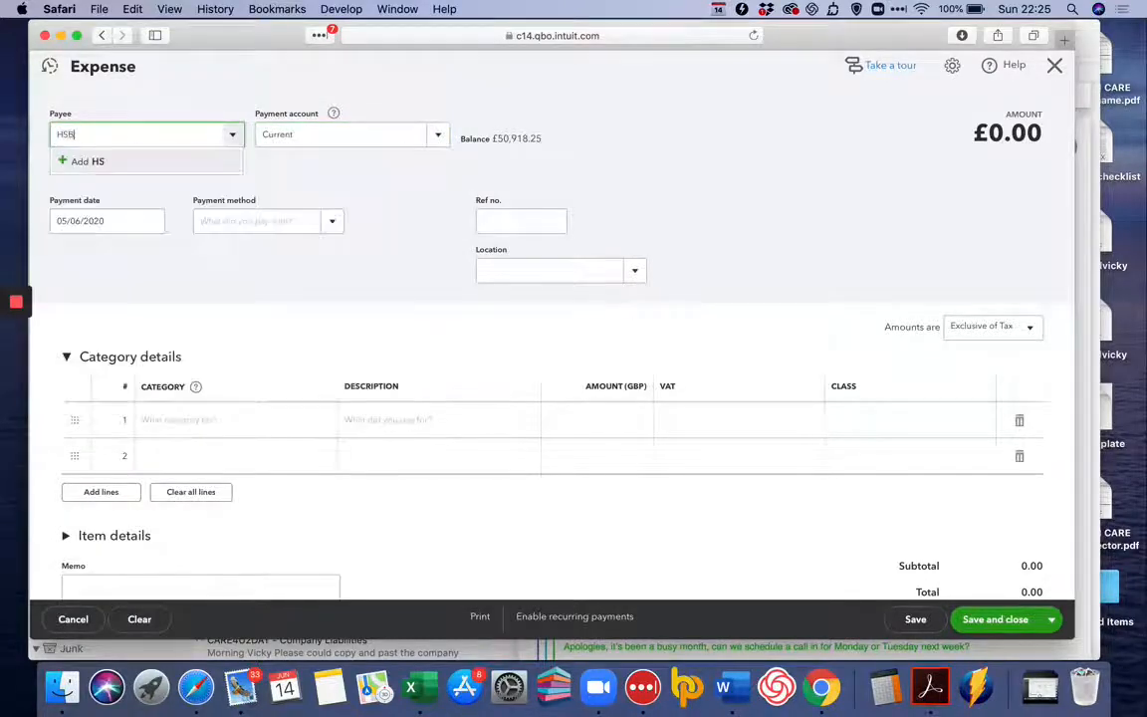
pyautogui.click(151, 165)
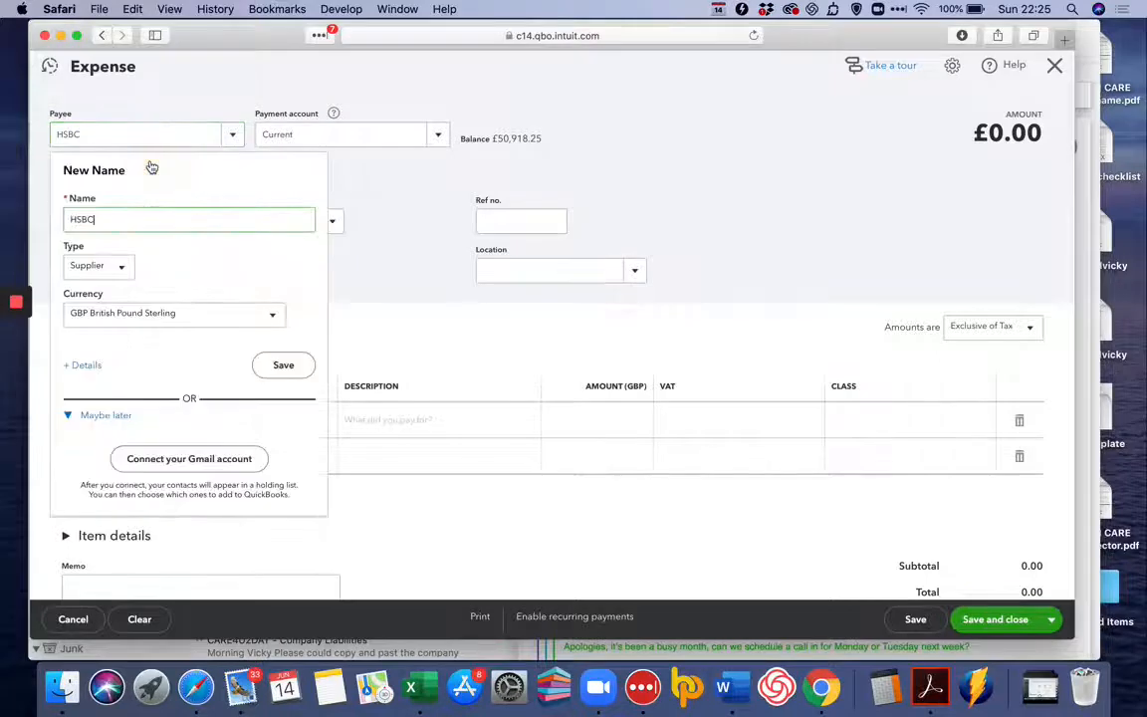
pyautogui.click(286, 367)
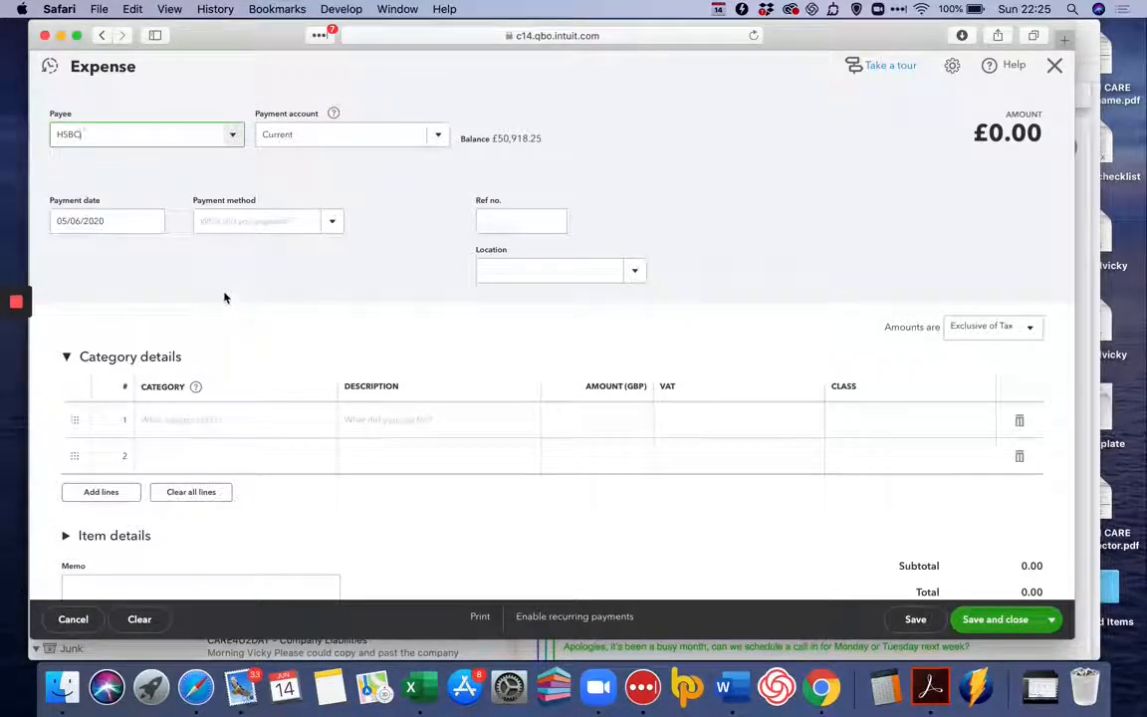
# Set the expense's payment date to 10/06/2020 and the first line's category to Interest expense.
pyautogui.click(150, 227)
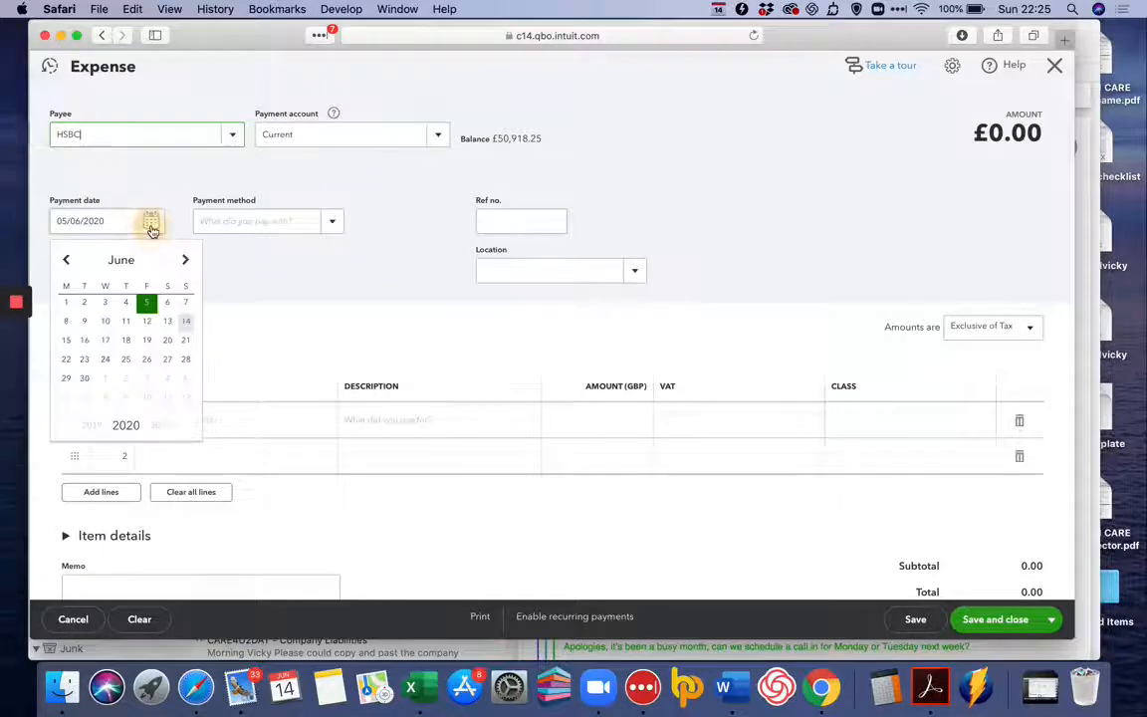
pyautogui.click(105, 321)
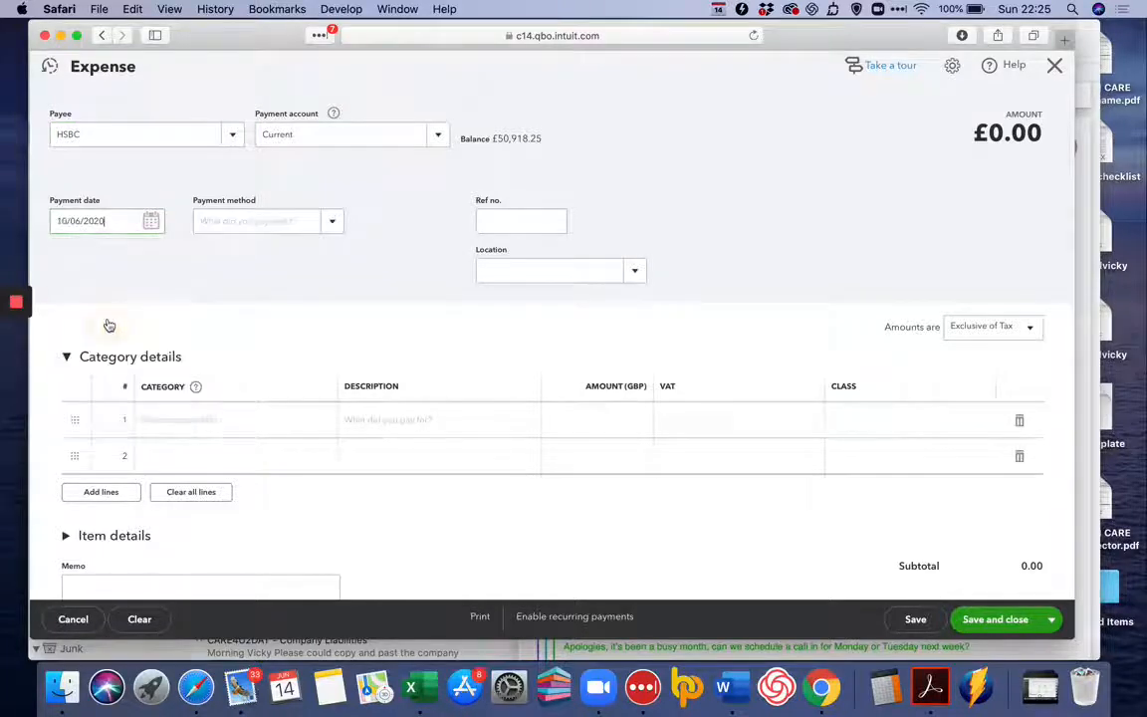
pyautogui.click(179, 420)
pyautogui.write('Bank')
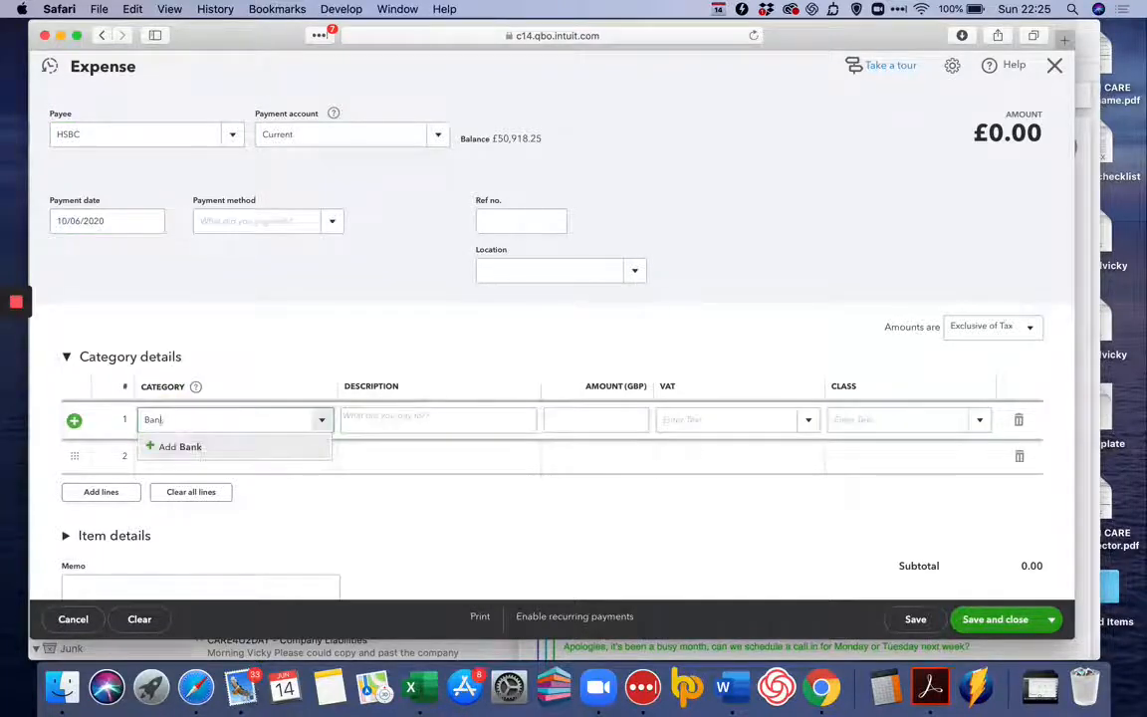
pyautogui.press('BackSpace')
pyautogui.press('BackSpace')
pyautogui.press('BackSpace')
pyautogui.press('BackSpace')
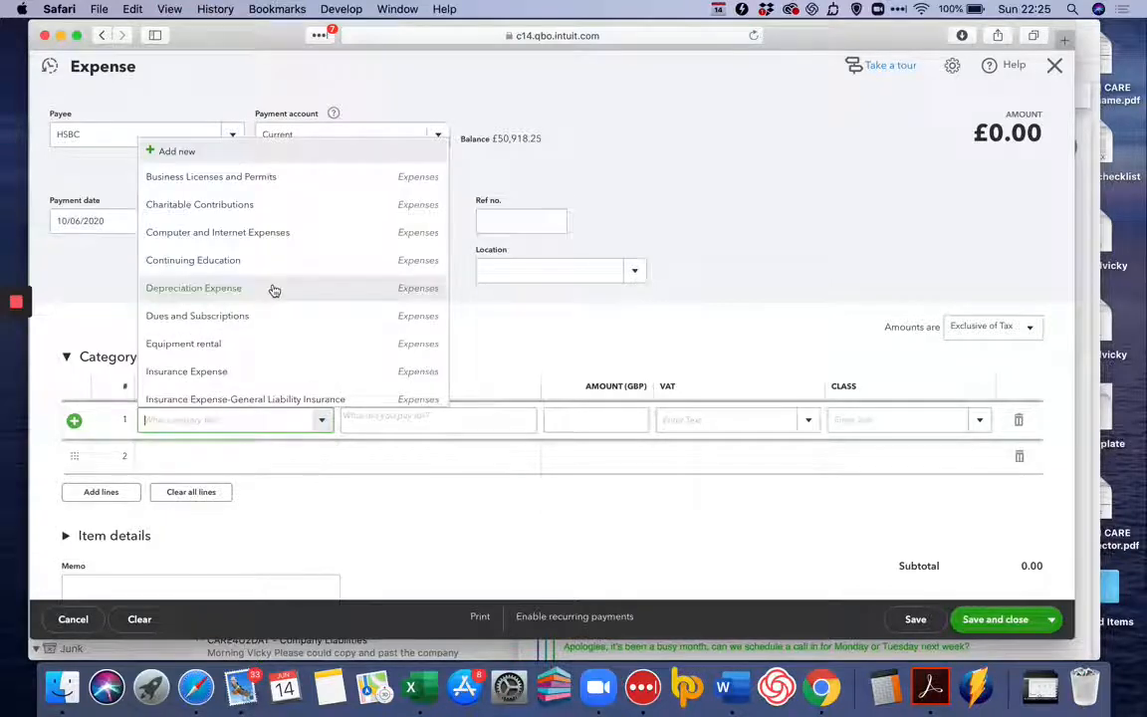
pyautogui.scroll(-3, 274, 289)
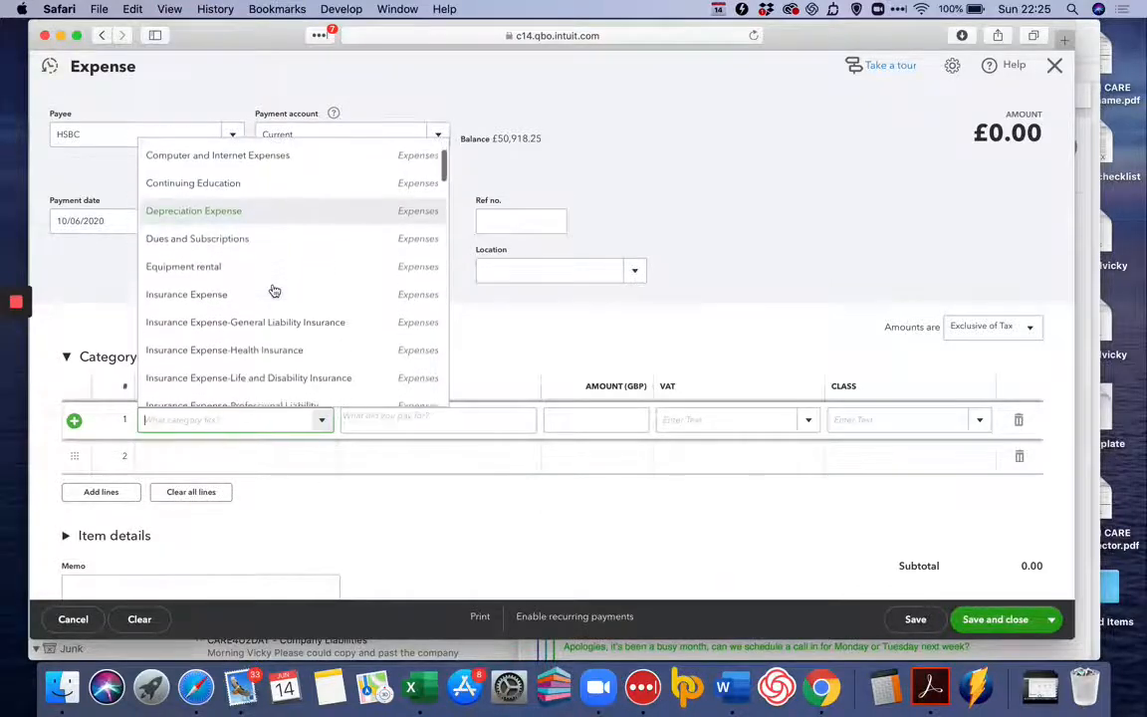
pyautogui.scroll(-3, 274, 289)
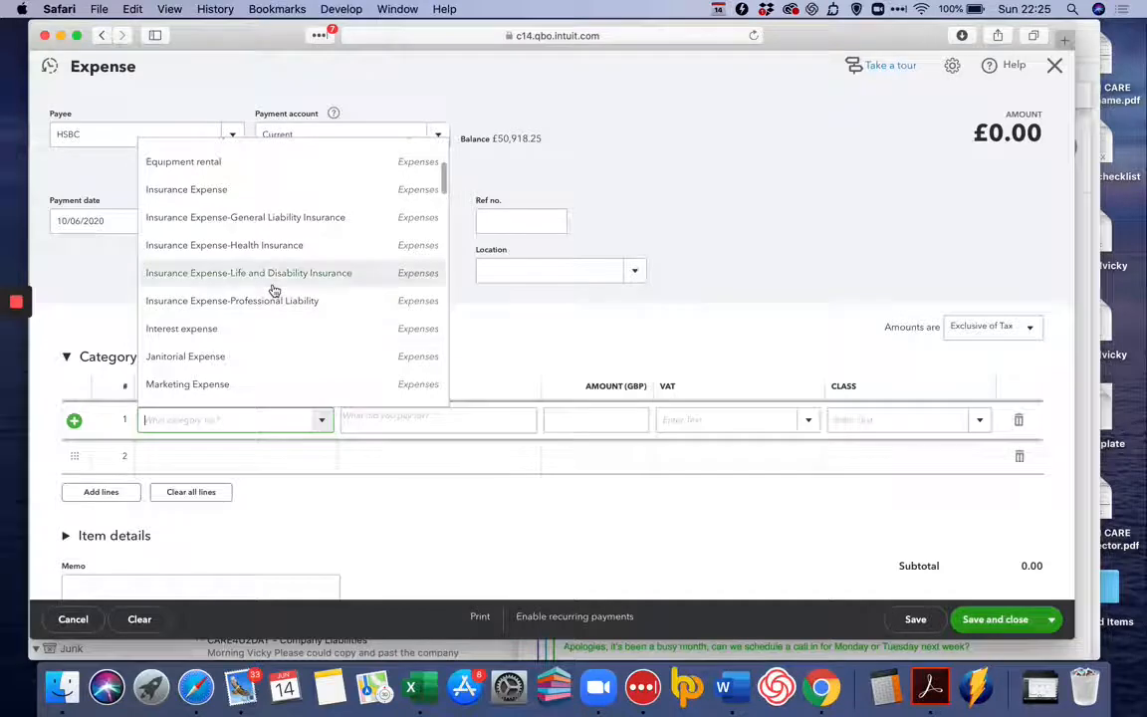
pyautogui.click(257, 336)
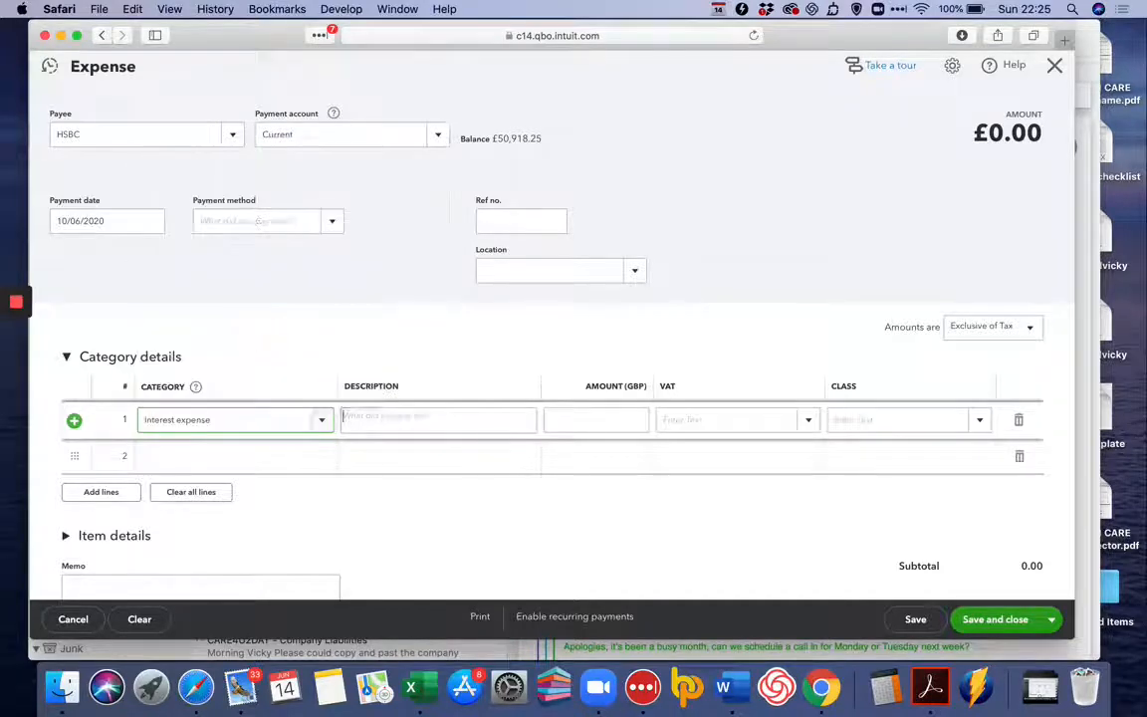
# Describe the interest line as "Bank fees for month" with amount 10 and Exempt VAT, and save and close the expense.
pyautogui.press('Tab')
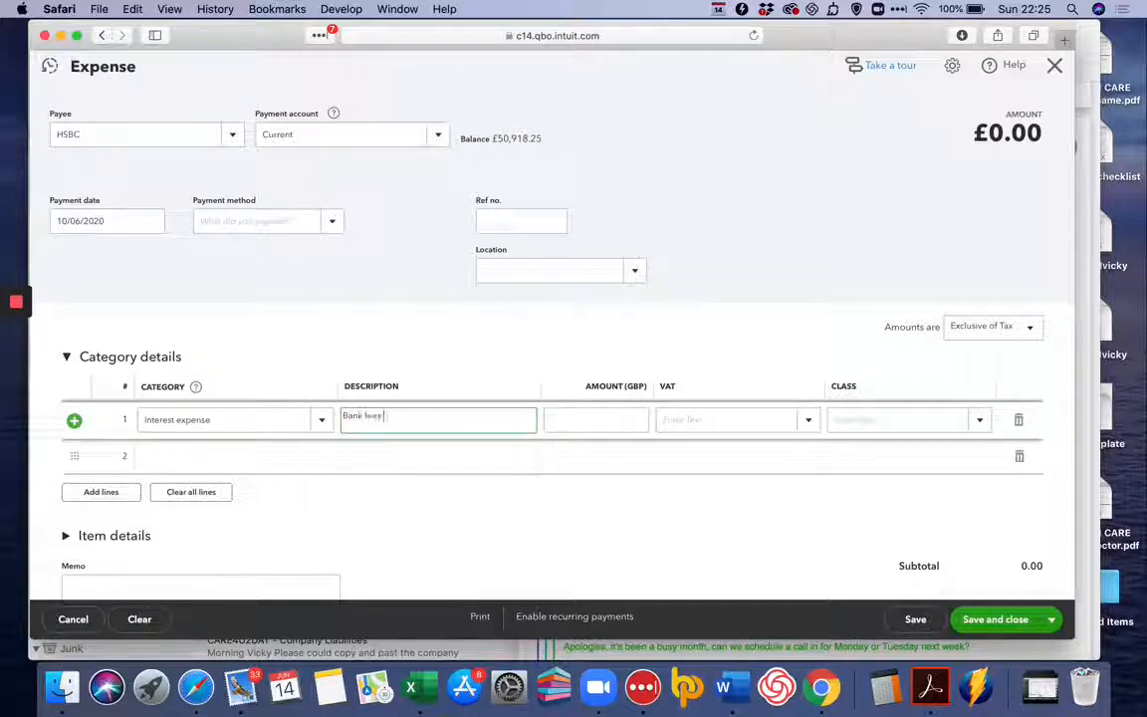
pyautogui.write('for month')
pyautogui.press('Tab')
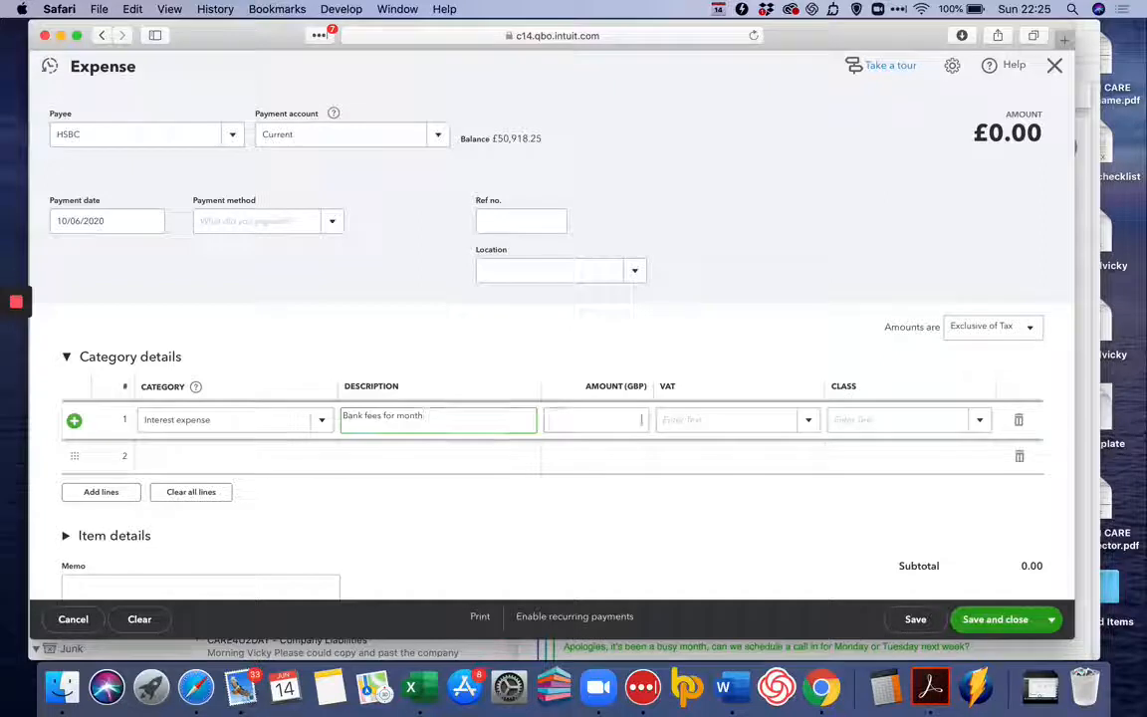
pyautogui.write('10')
pyautogui.press('Tab')
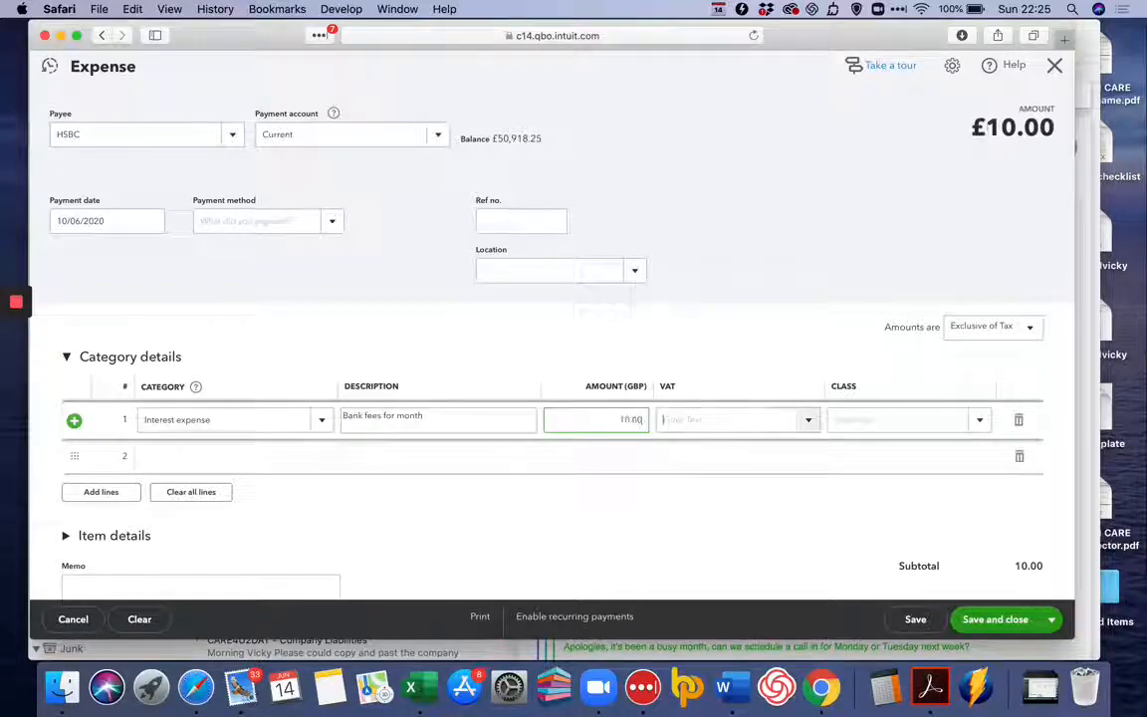
pyautogui.write('ex')
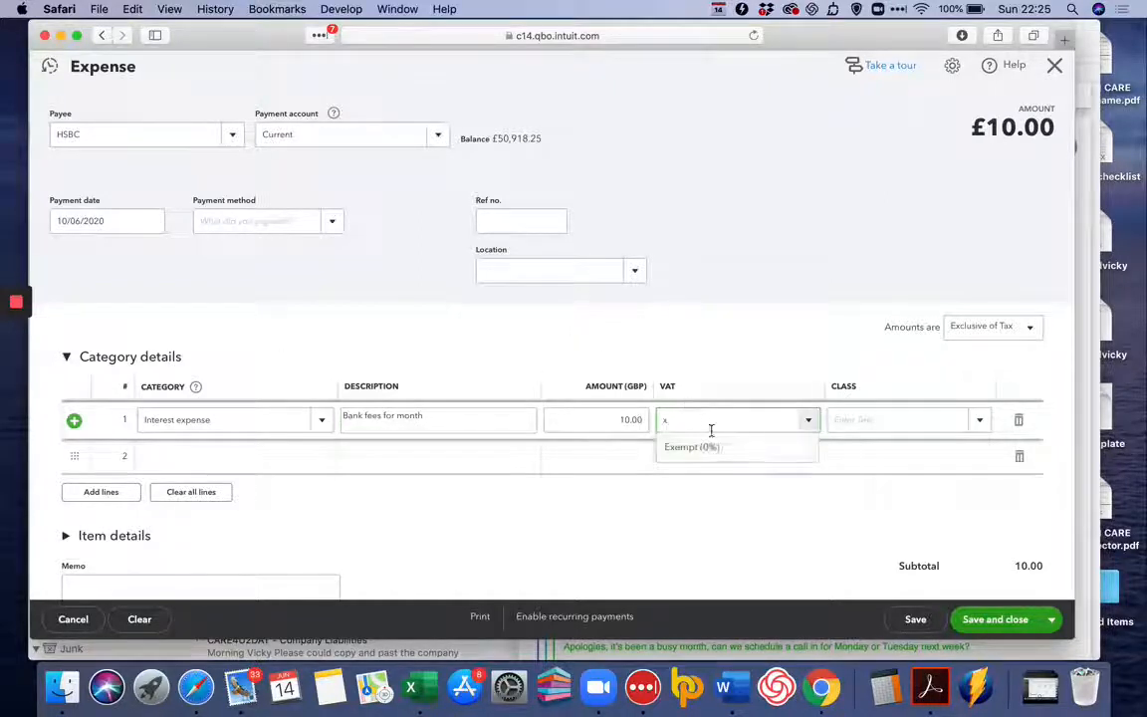
pyautogui.click(727, 453)
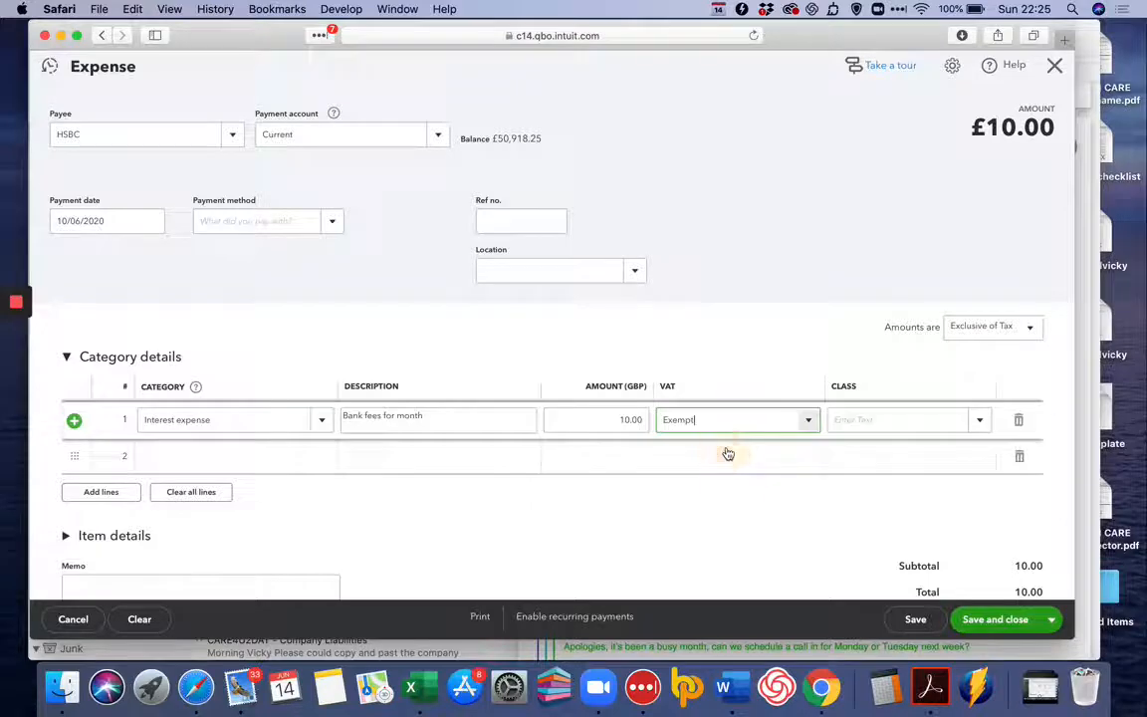
pyautogui.click(1008, 619)
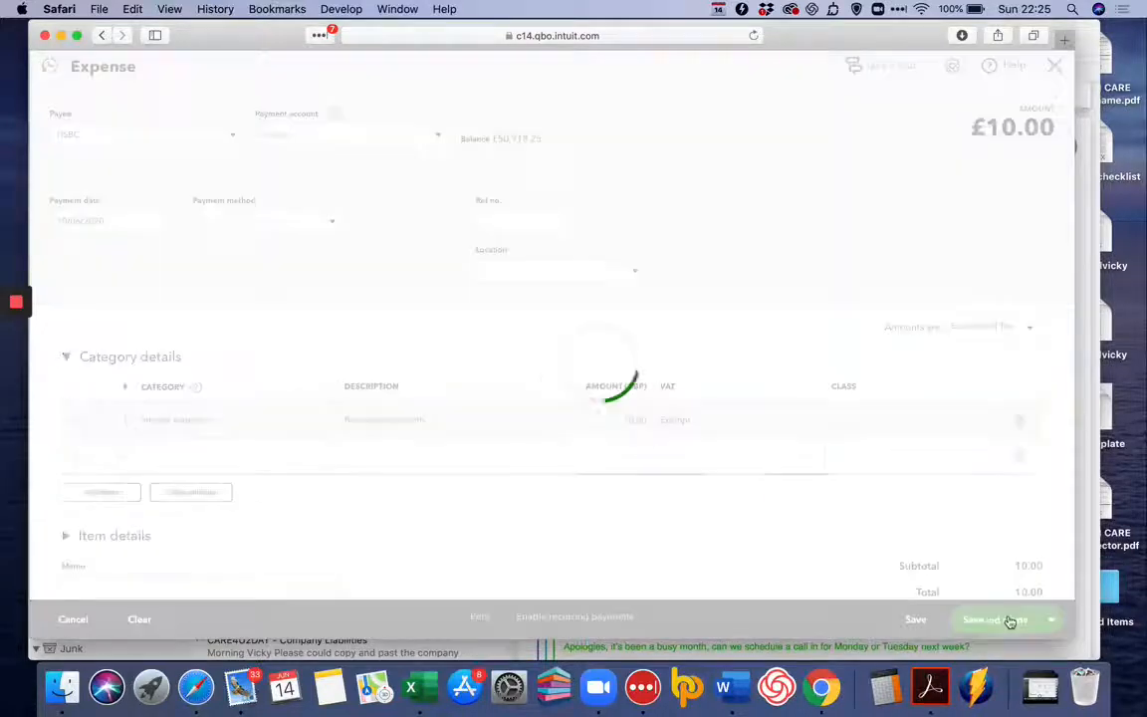